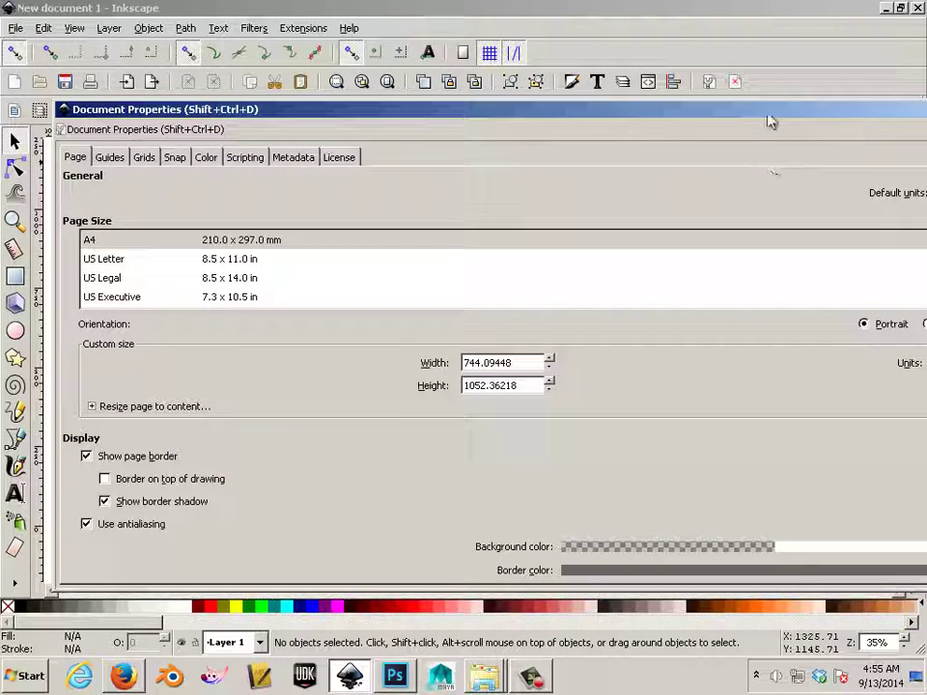
Set the page's custom size to 14 in wide by 9 in high and close the document properties.
{"action": "left_click", "coordinate": [875, 361]}
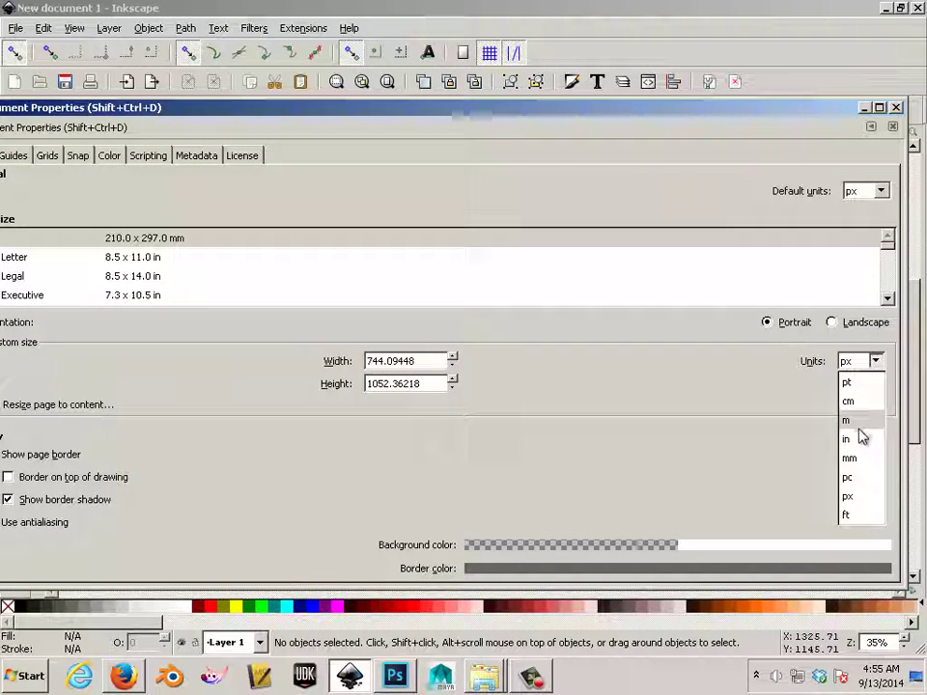
{"action": "left_click", "coordinate": [854, 441]}
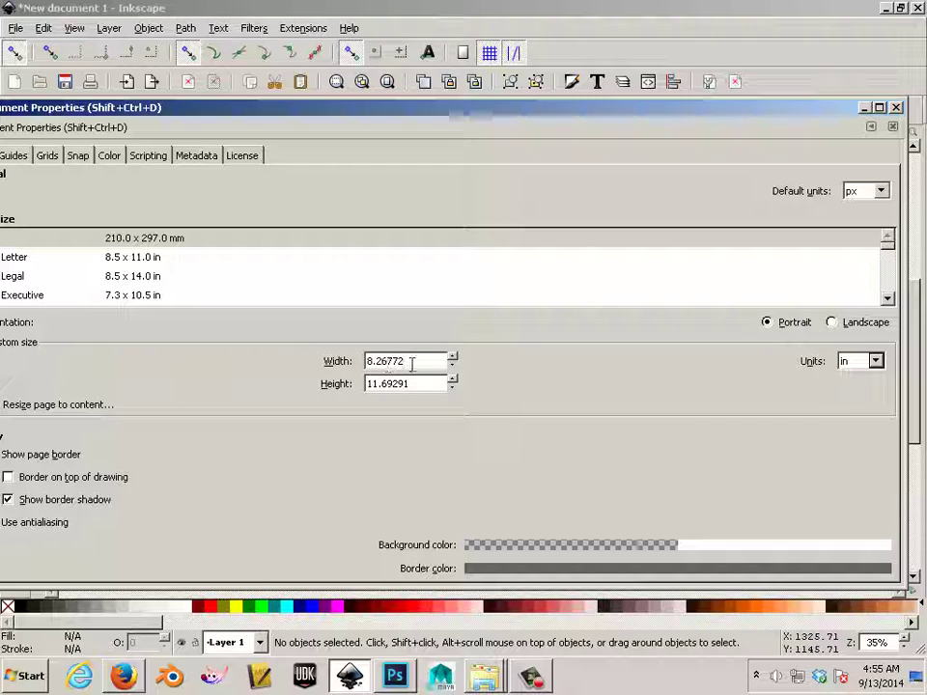
{"action": "left_click_drag", "start_coordinate": [412, 362], "coordinate": [310, 365]}
{"action": "type", "text": "14"}
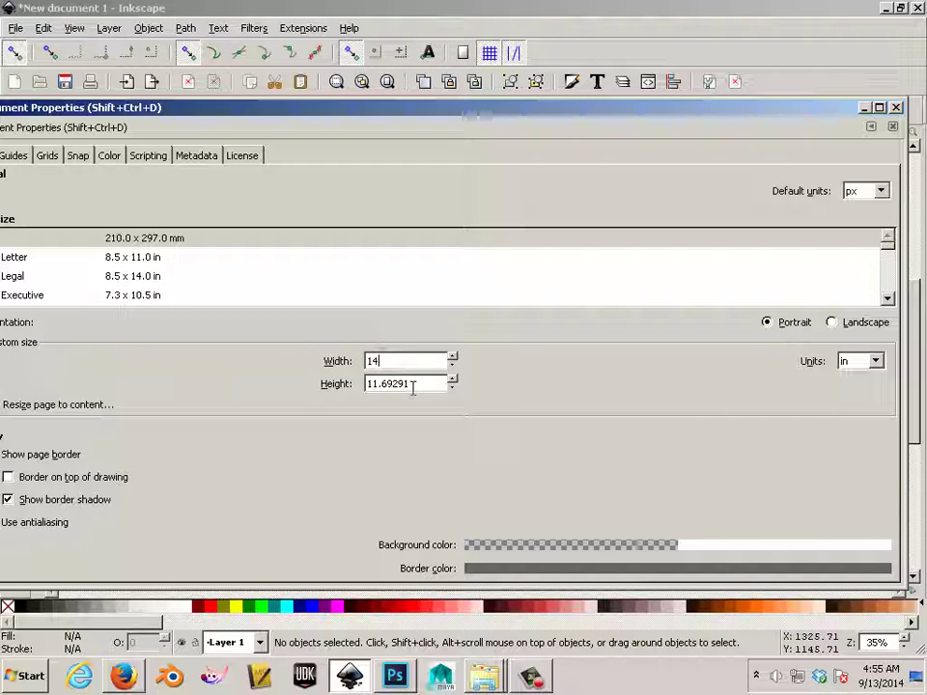
{"action": "key", "text": "Tab"}
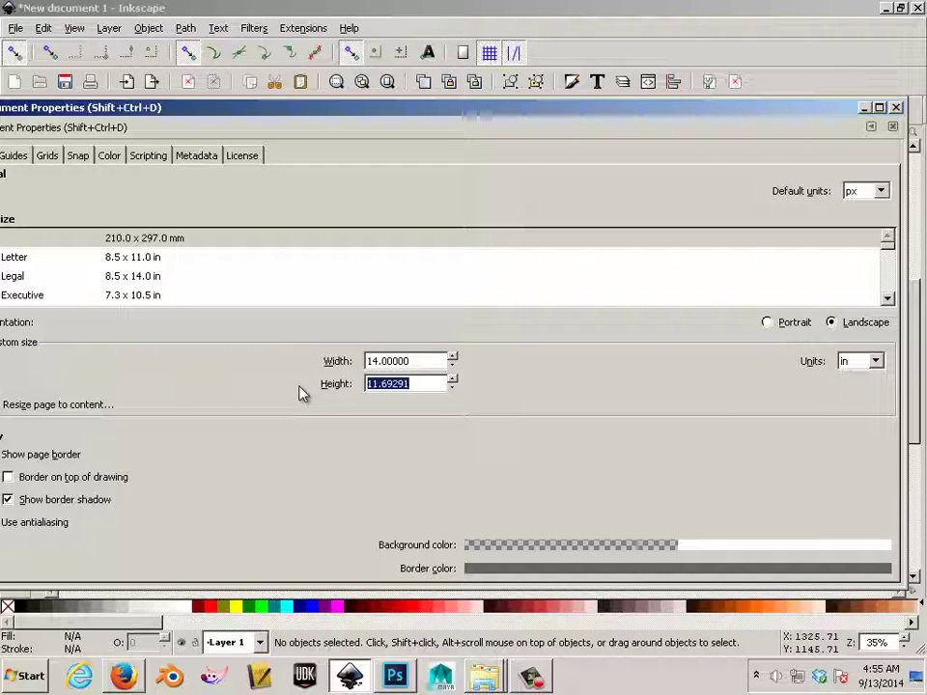
{"action": "type", "text": "9"}
{"action": "left_click", "coordinate": [401, 387]}
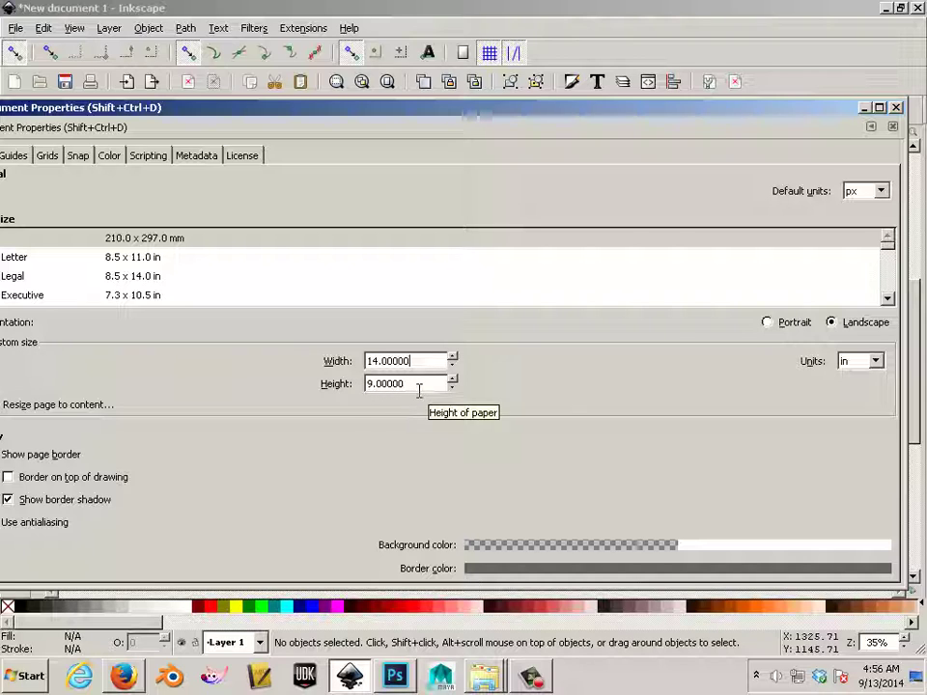
{"action": "left_click", "coordinate": [892, 127]}
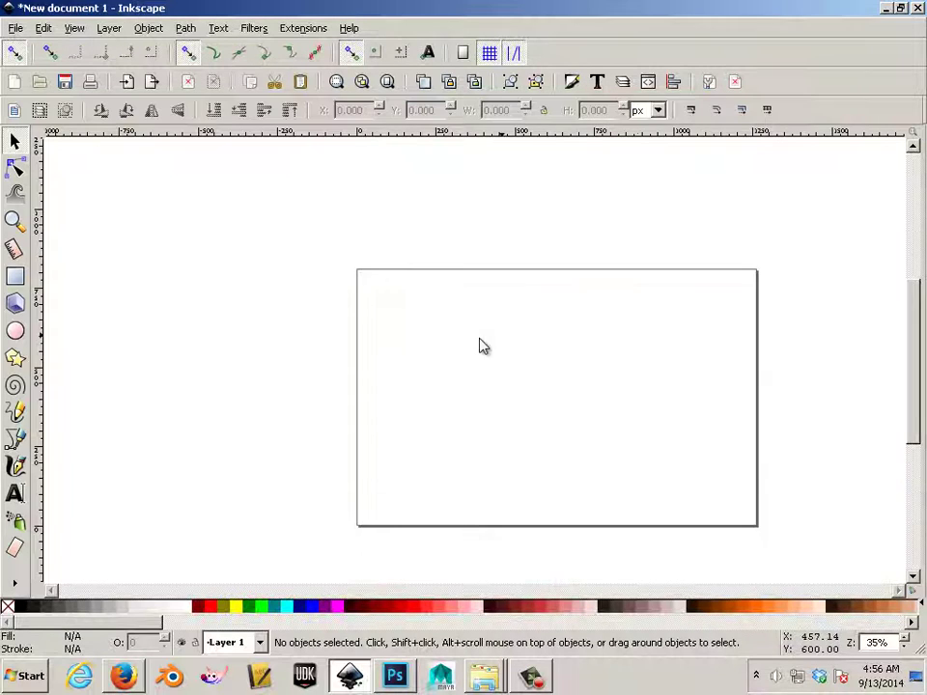
Draw a rectangle about 318 px wide and 406 px high inside the page's upper-left area.
{"action": "scroll", "coordinate": [391, 337], "scroll_direction": "up", "scroll_amount": 3, "text": "ctrl"}
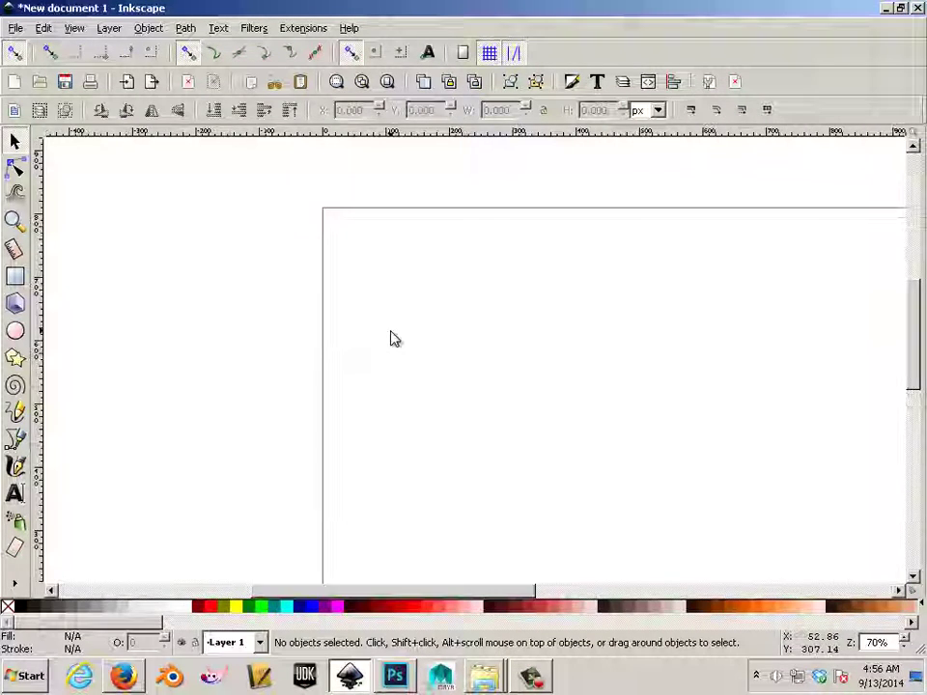
{"action": "key", "text": "space"}
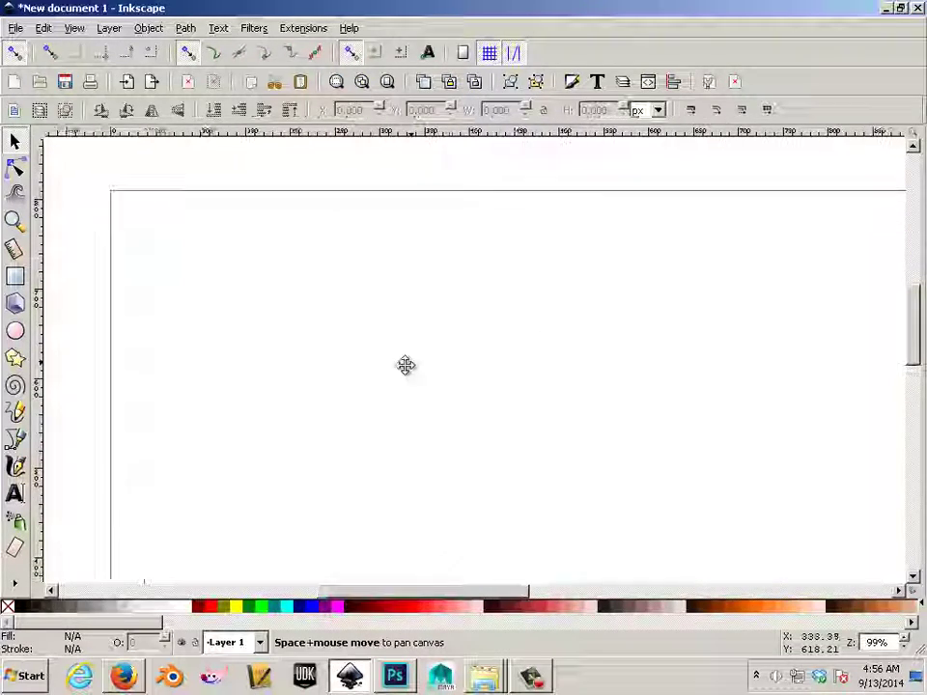
{"action": "key", "text": "space"}
{"action": "left_click_drag", "start_coordinate": [592, 325], "coordinate": [402, 293]}
{"action": "key", "text": "space"}
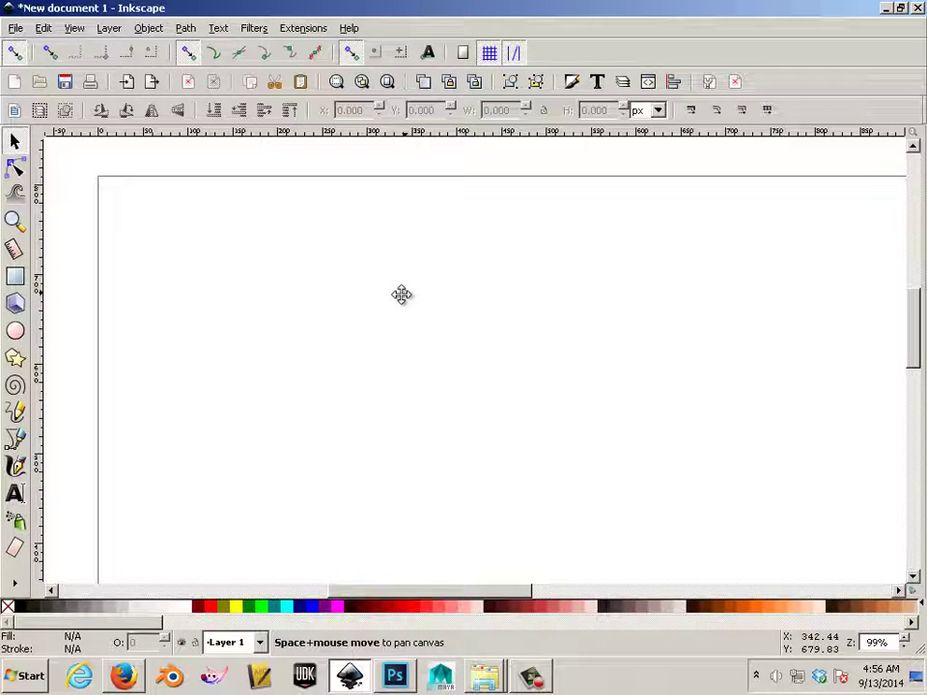
{"action": "left_click", "coordinate": [16, 280]}
{"action": "left_click_drag", "start_coordinate": [150, 223], "coordinate": [436, 587]}
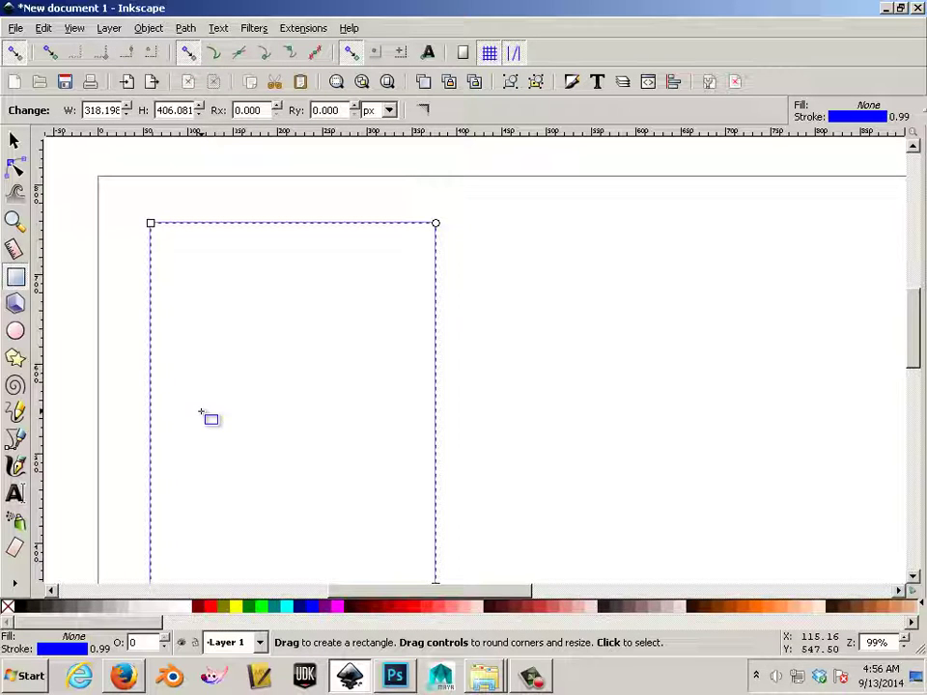
Switch the size units to inches and resize the rectangle to 4 in wide by 4 in high.
{"action": "left_click", "coordinate": [15, 142]}
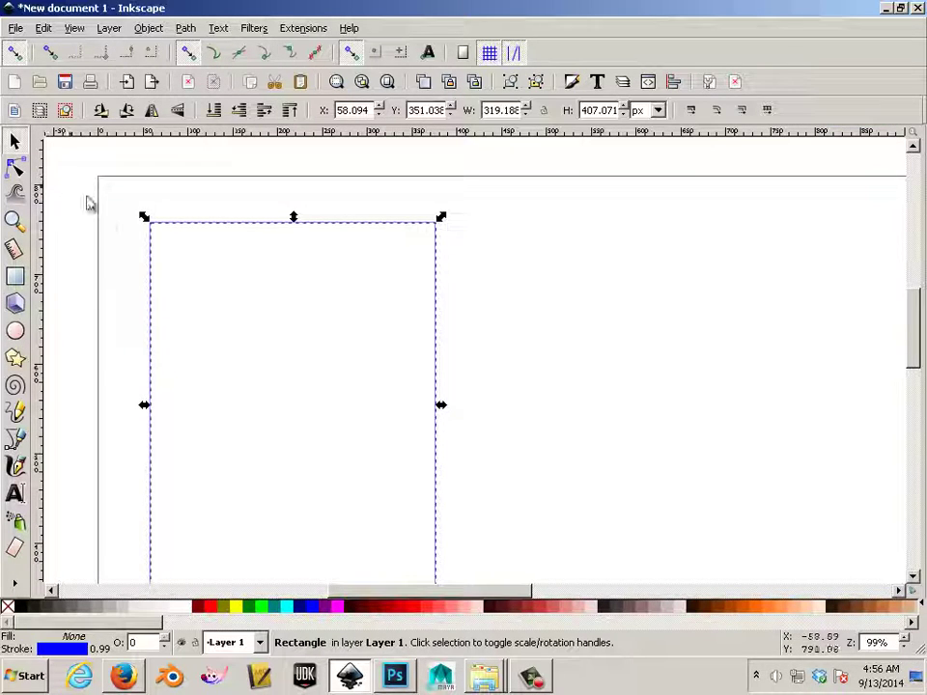
{"action": "left_click", "coordinate": [107, 222]}
{"action": "left_click", "coordinate": [150, 256]}
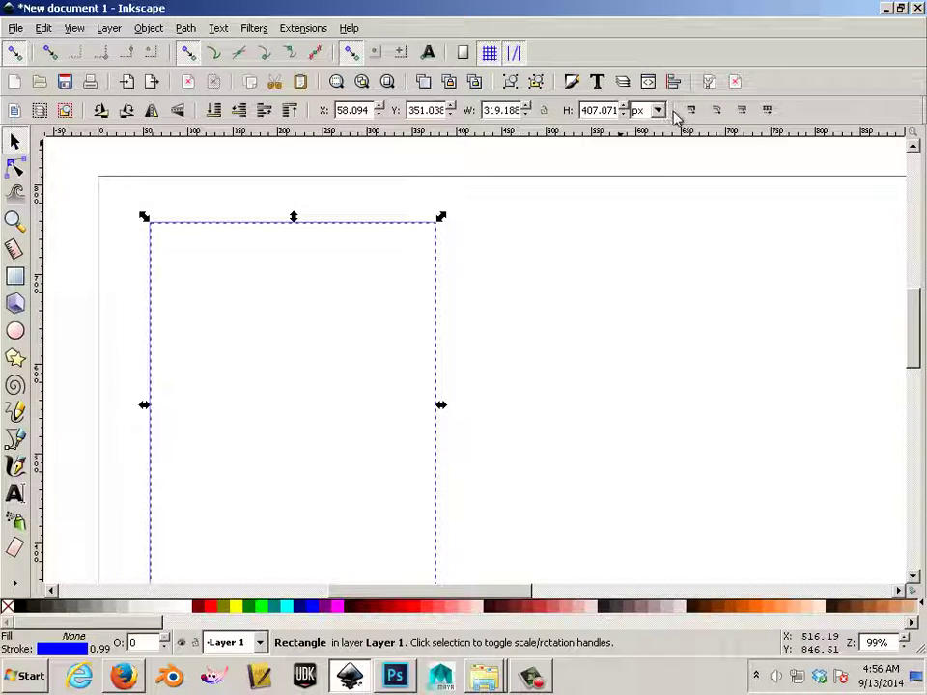
{"action": "left_click", "coordinate": [658, 110]}
{"action": "left_click", "coordinate": [639, 189]}
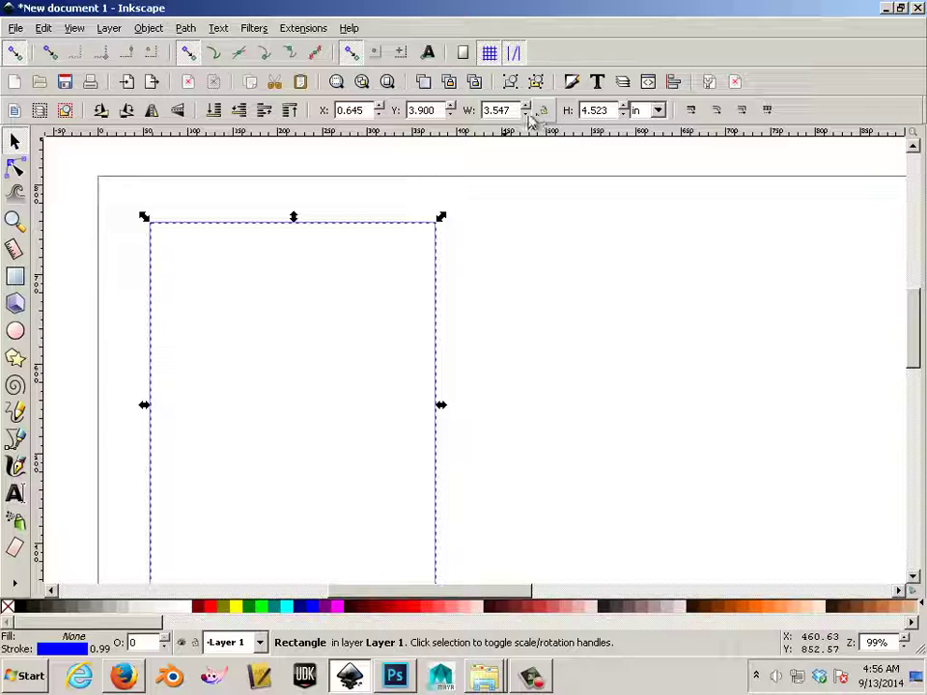
{"action": "triple_click", "coordinate": [498, 110]}
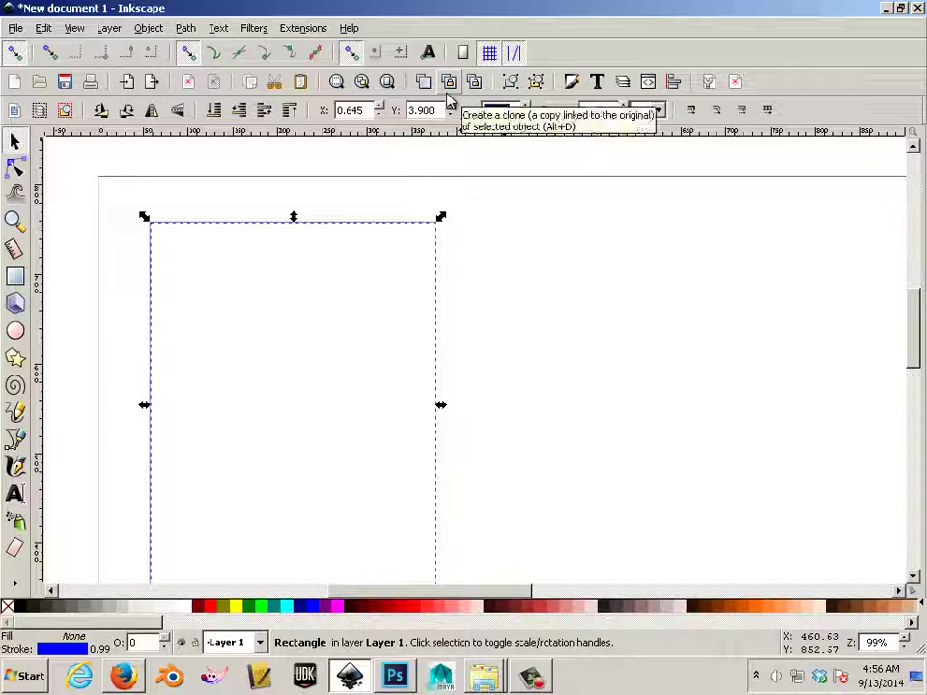
{"action": "type", "text": "4"}
{"action": "key", "text": "Return"}
{"action": "key", "text": "3"}
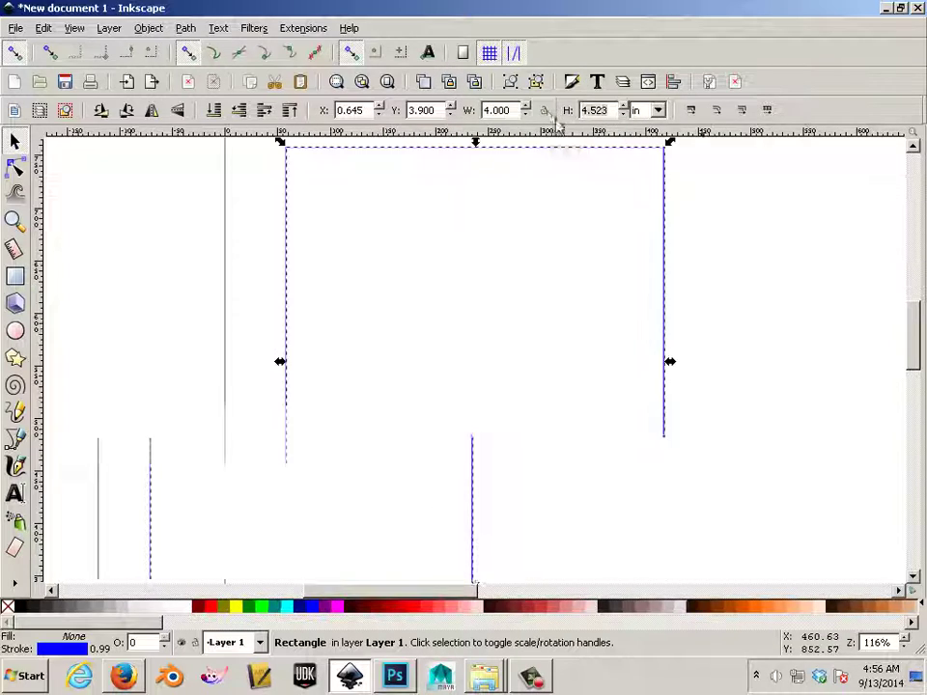
{"action": "triple_click", "coordinate": [580, 112]}
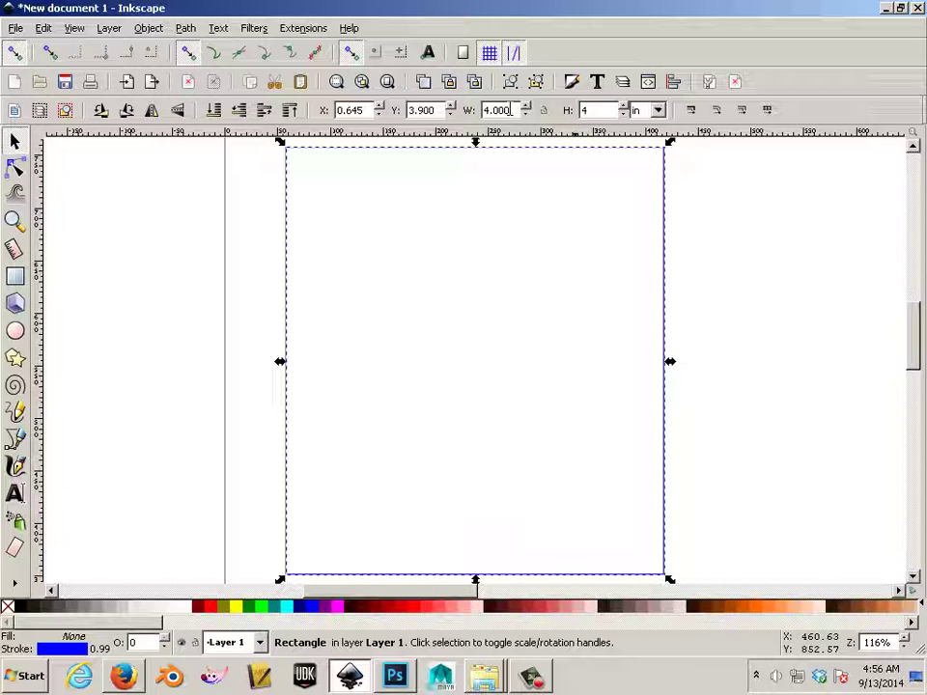
{"action": "type", "text": "4"}
{"action": "key", "text": "Return"}
{"action": "left_click", "coordinate": [318, 261]}
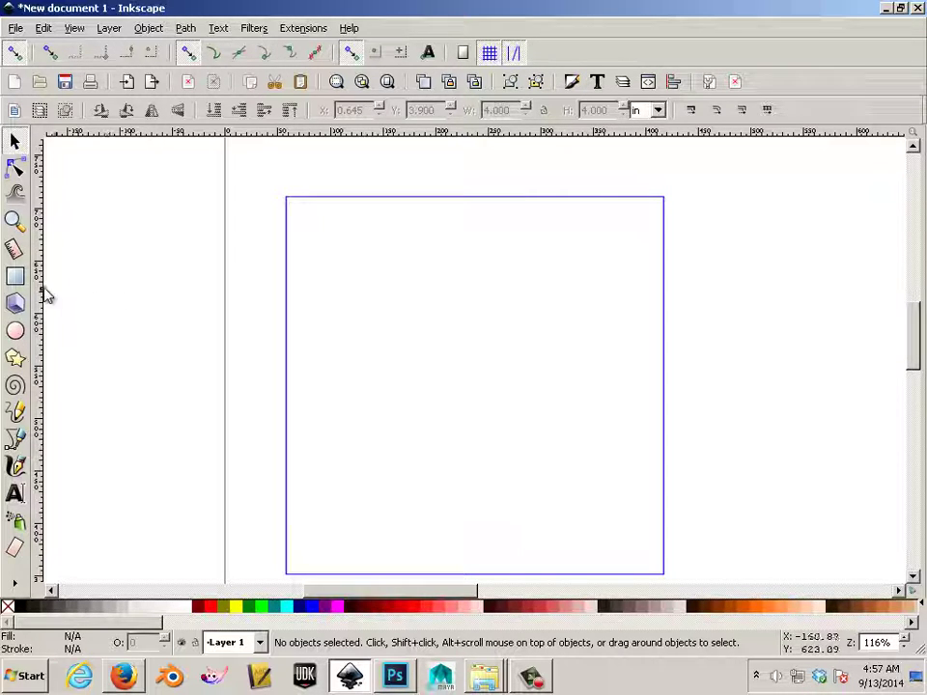
Draw a small rectangle about 1.06 in wide and 0.29 in high just above the square's upper-left corner.
{"action": "left_click", "coordinate": [15, 276]}
{"action": "left_click_drag", "start_coordinate": [288, 155], "coordinate": [387, 180]}
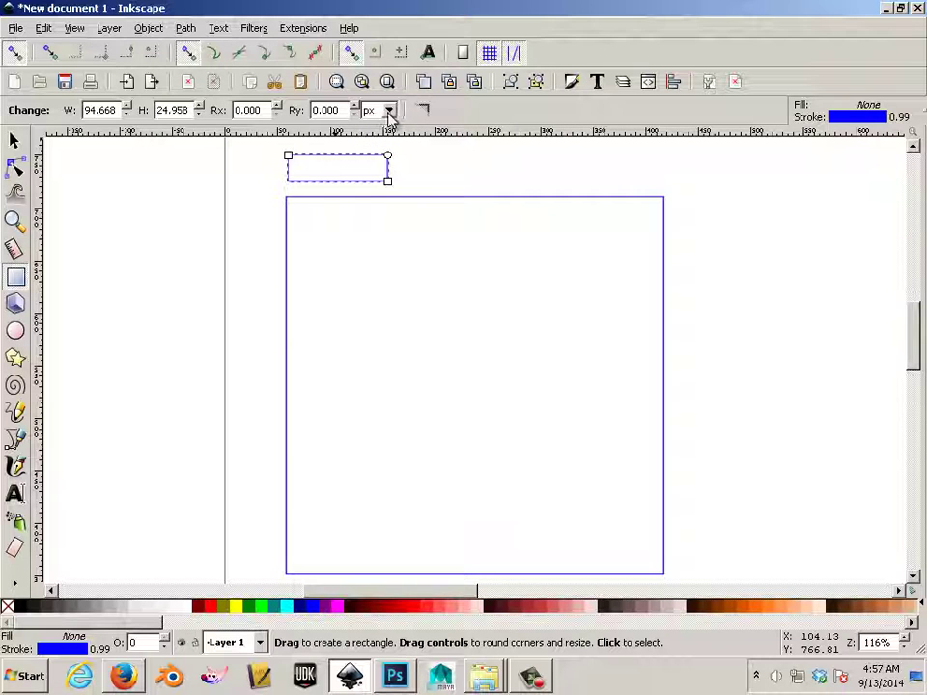
{"action": "key", "text": "s"}
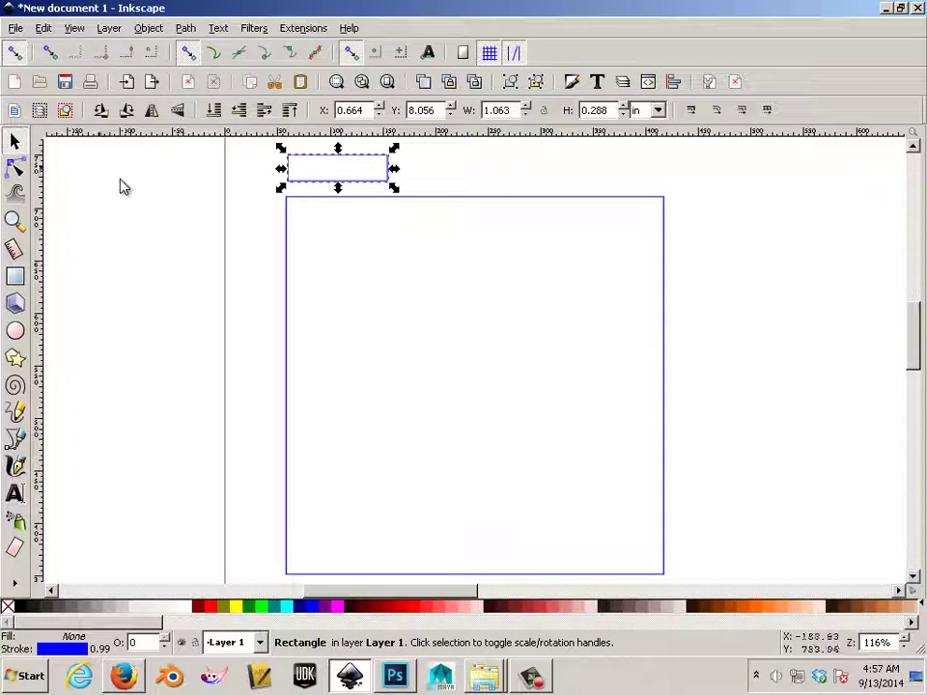
{"action": "left_click", "coordinate": [470, 179]}
{"action": "left_click", "coordinate": [388, 179]}
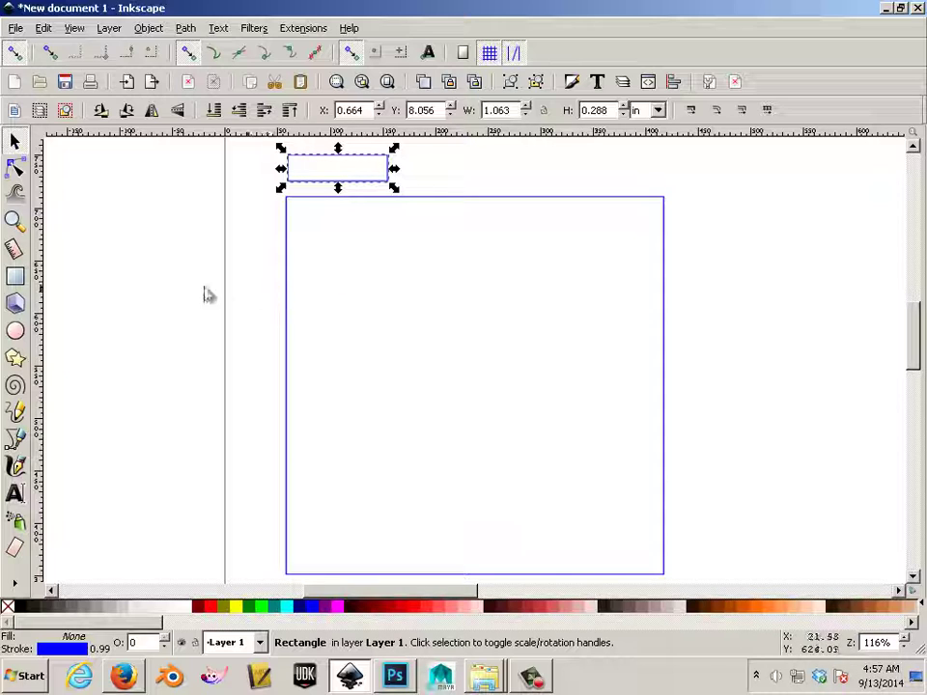
Switch to the Windows Calculator and multiply 0.14 by 2.
{"action": "left_click", "coordinate": [12, 673]}
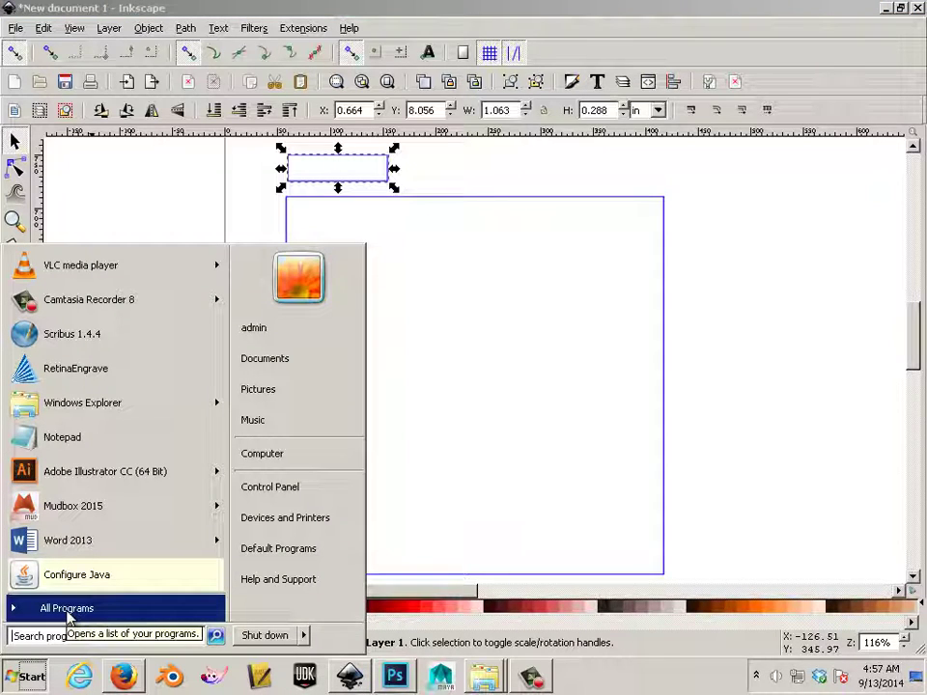
{"action": "left_click", "coordinate": [68, 610]}
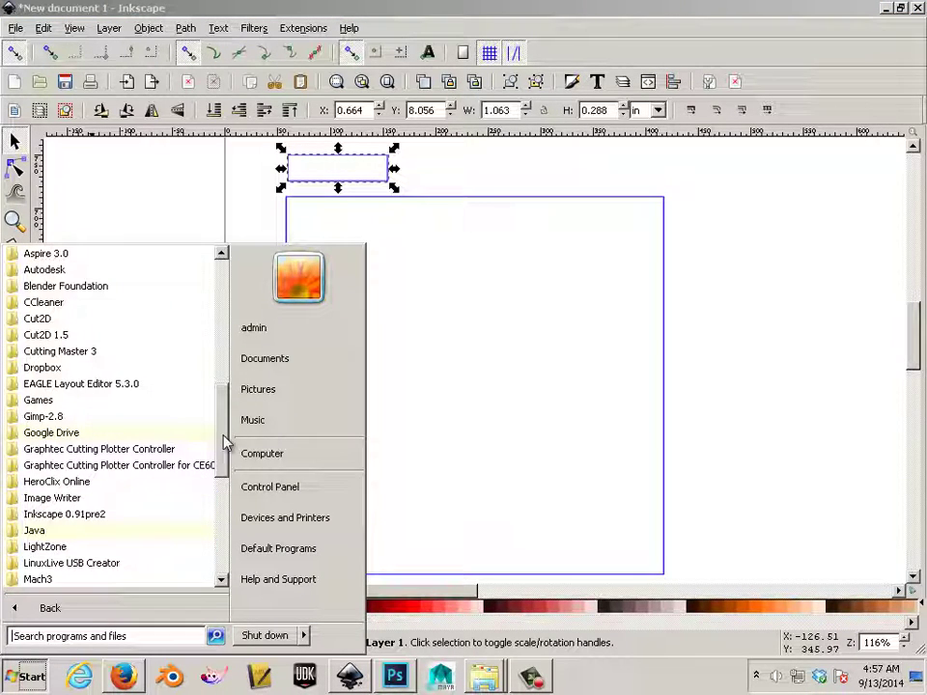
{"action": "left_click_drag", "start_coordinate": [222, 440], "coordinate": [206, 372]}
{"action": "left_click", "coordinate": [72, 480]}
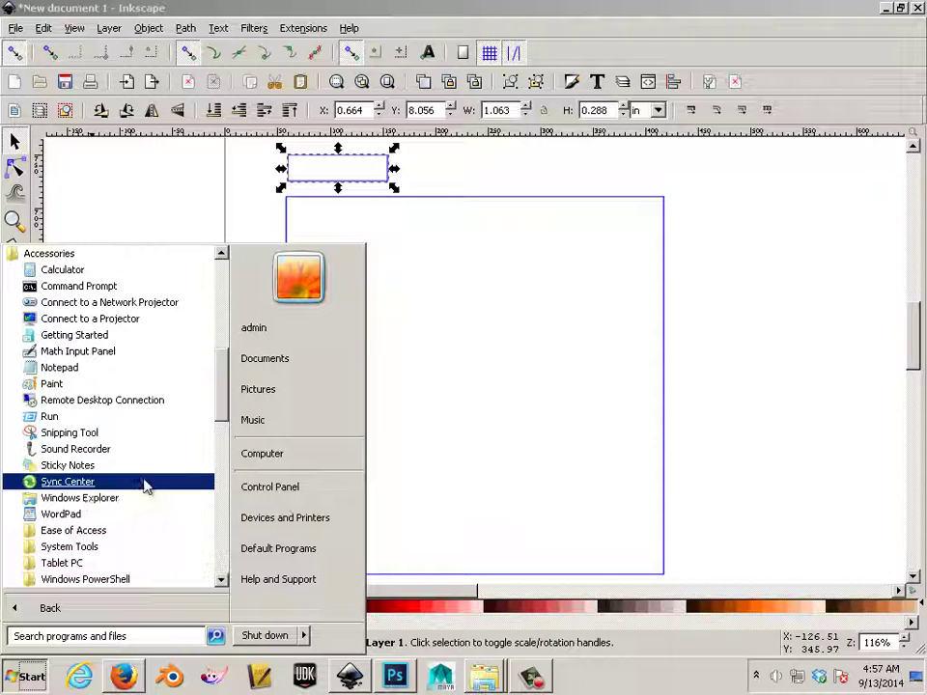
{"action": "left_click", "coordinate": [88, 274]}
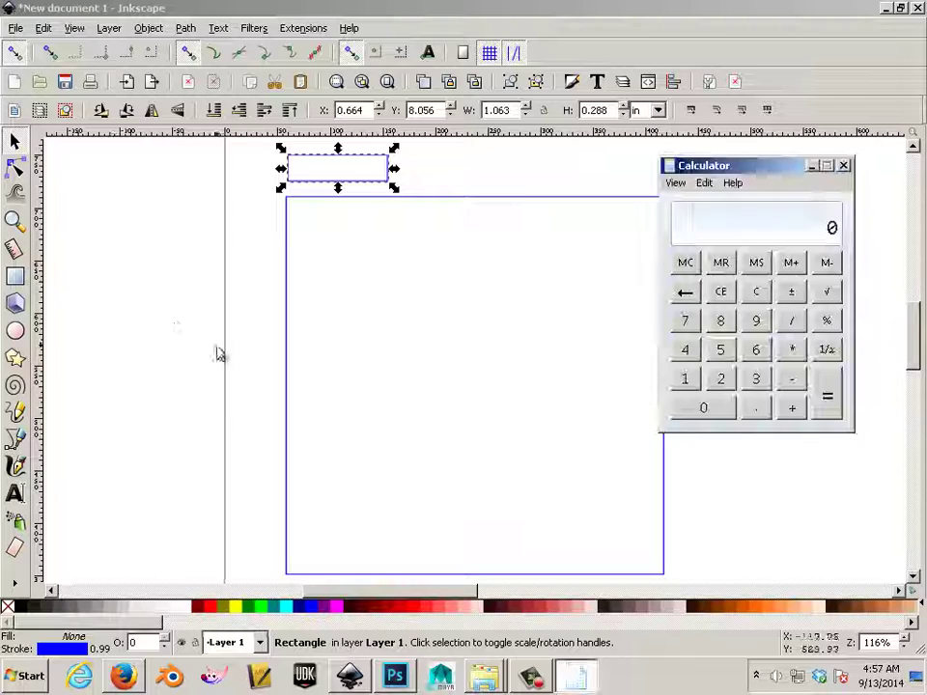
{"action": "left_click", "coordinate": [757, 409]}
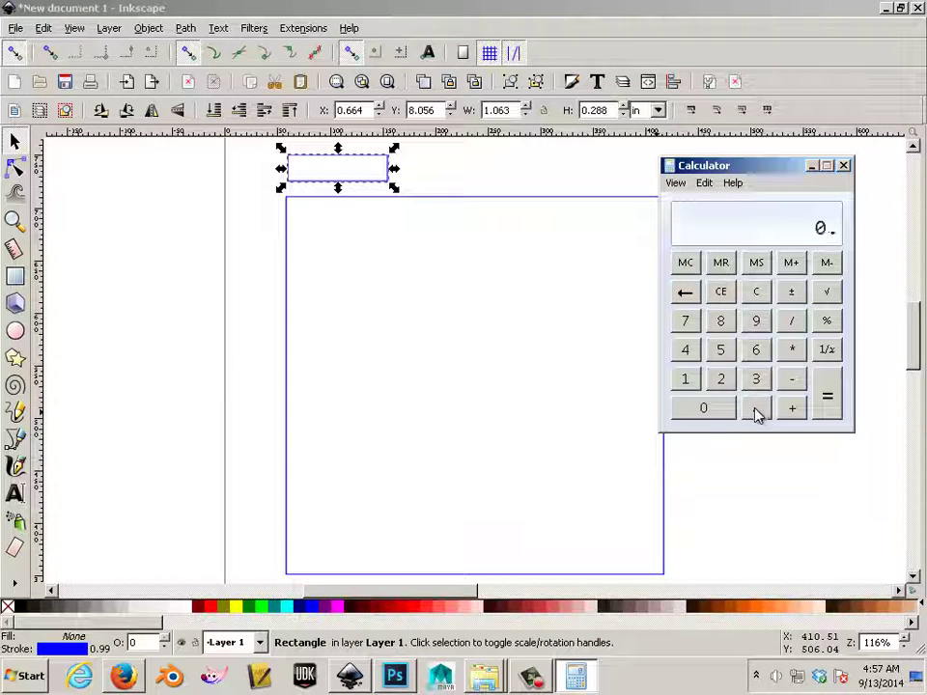
{"action": "left_click", "coordinate": [682, 379]}
{"action": "left_click", "coordinate": [683, 350]}
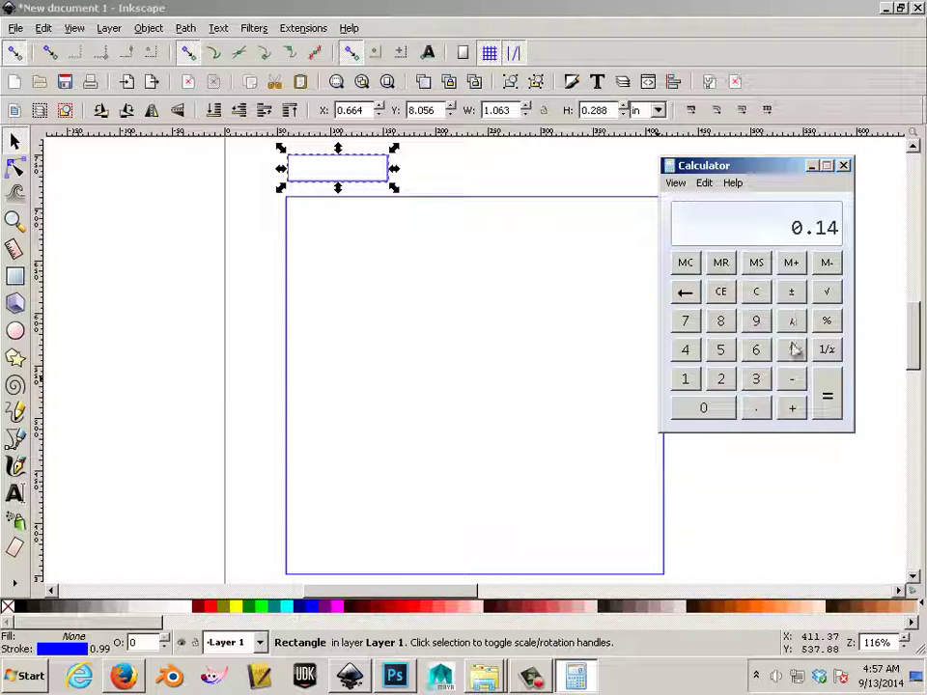
{"action": "left_click", "coordinate": [726, 378]}
{"action": "left_click", "coordinate": [823, 394]}
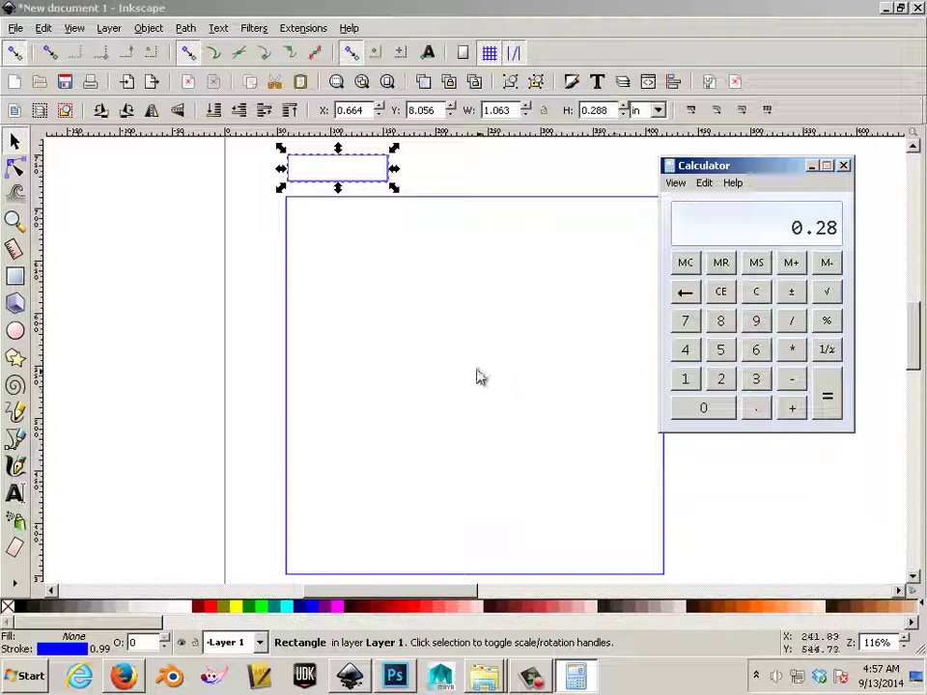
Switch back to Inkscape and set the small rectangle's width to 1 in.
{"action": "left_click", "coordinate": [367, 190]}
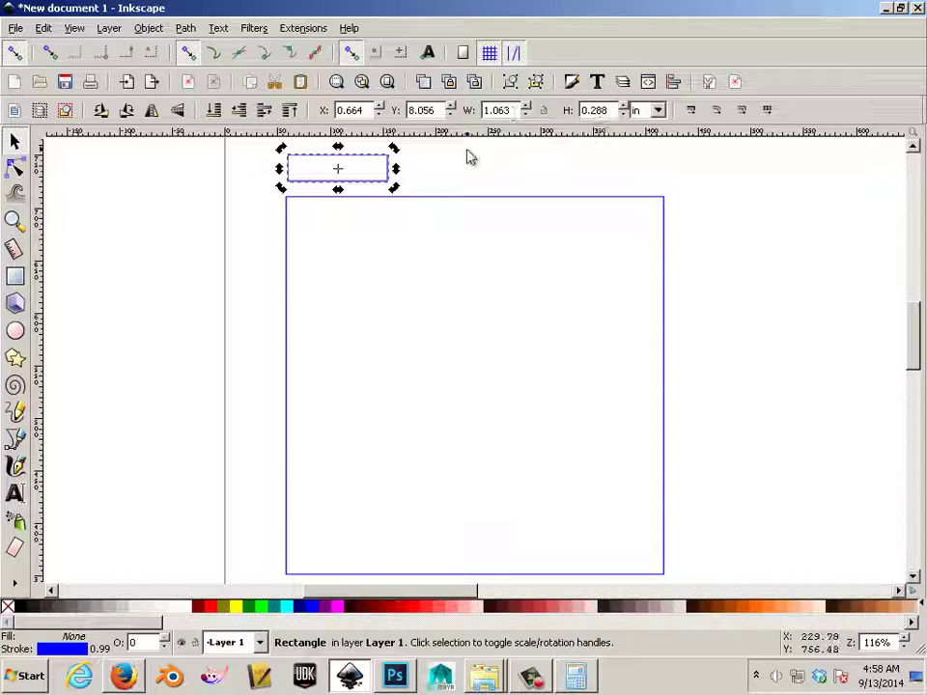
{"action": "left_click", "coordinate": [393, 186]}
{"action": "left_click", "coordinate": [388, 182]}
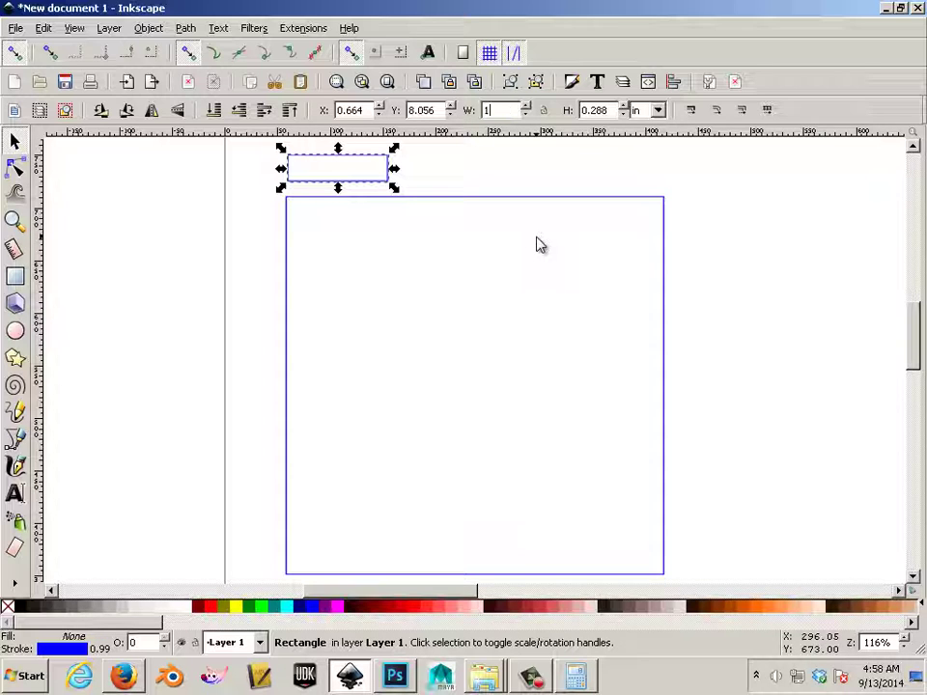
{"action": "type", "text": "1"}
{"action": "key", "text": "Return"}
{"action": "key", "text": "Escape"}
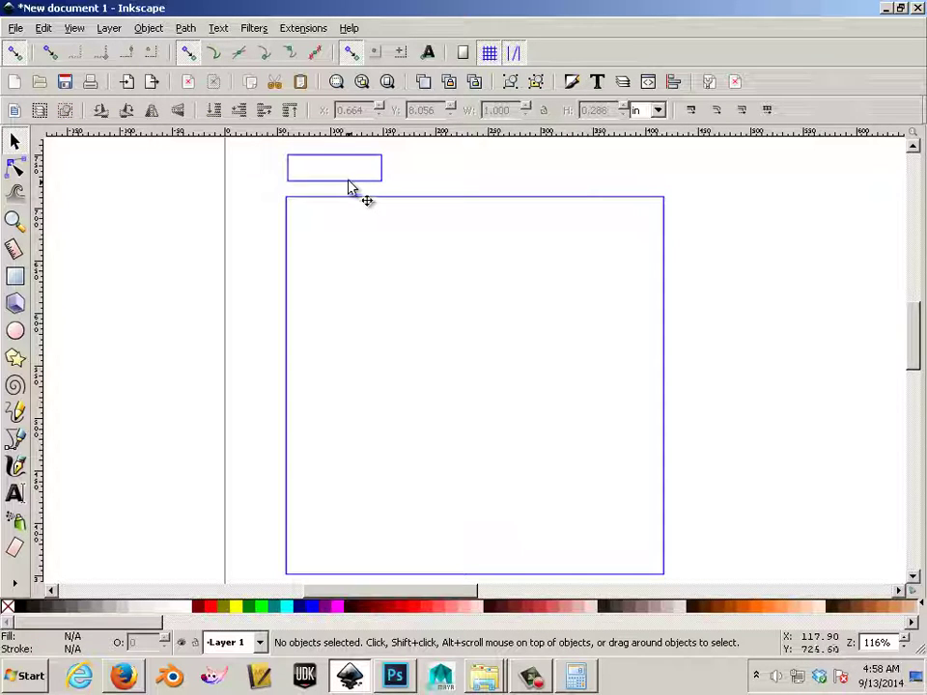
Move the small rectangle to straddle the square's upper edge, with its left side flush with the square's left side.
{"action": "left_click", "coordinate": [348, 183]}
{"action": "left_click_drag", "start_coordinate": [311, 189], "coordinate": [314, 216]}
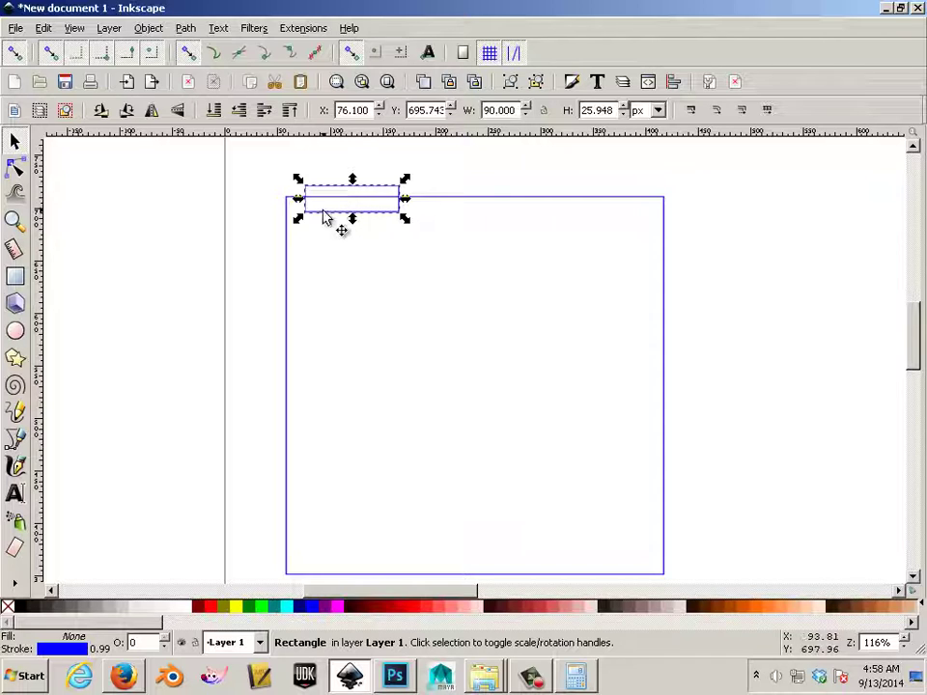
{"action": "mouse_move", "coordinate": [325, 217]}
{"action": "left_mouse_down"}
{"action": "mouse_move", "coordinate": [311, 212]}
{"action": "mouse_move", "coordinate": [311, 220]}
{"action": "left_mouse_up"}
{"action": "left_click", "coordinate": [366, 306]}
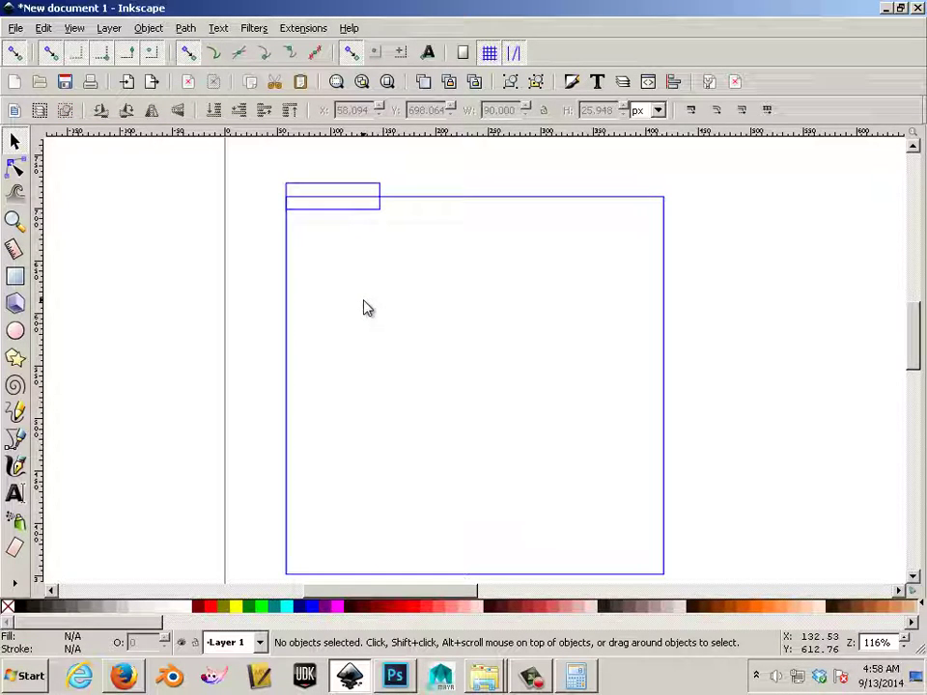
Duplicate the small rectangle and place the copy end to end on its right side, along the square's upper edge.
{"action": "left_click", "coordinate": [346, 208]}
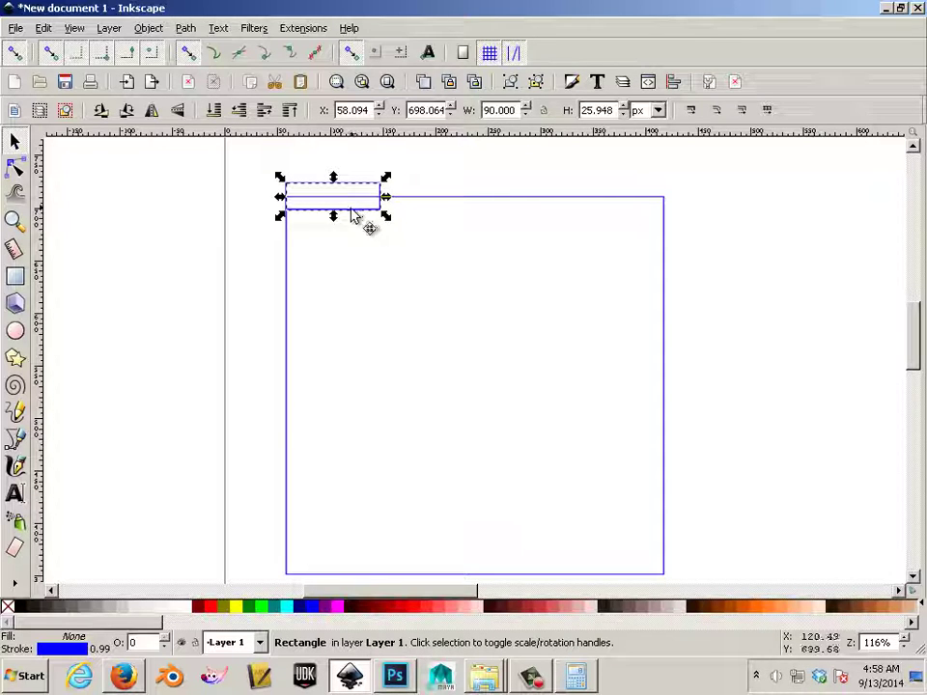
{"action": "left_click_drag", "start_coordinate": [352, 214], "coordinate": [391, 214]}
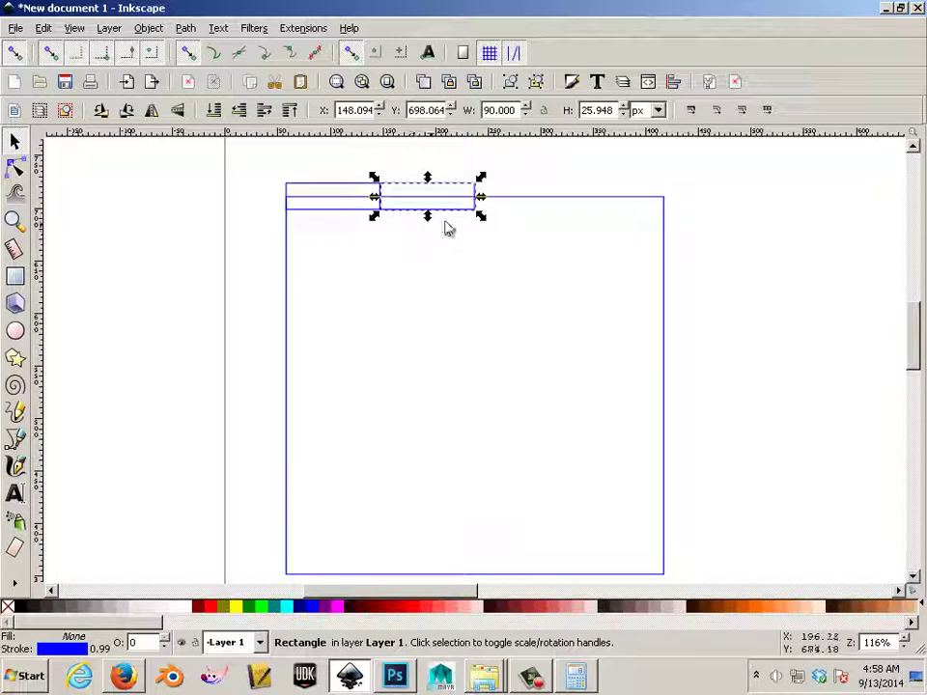
{"action": "left_click_drag", "start_coordinate": [459, 217], "coordinate": [480, 207]}
{"action": "left_click", "coordinate": [509, 331]}
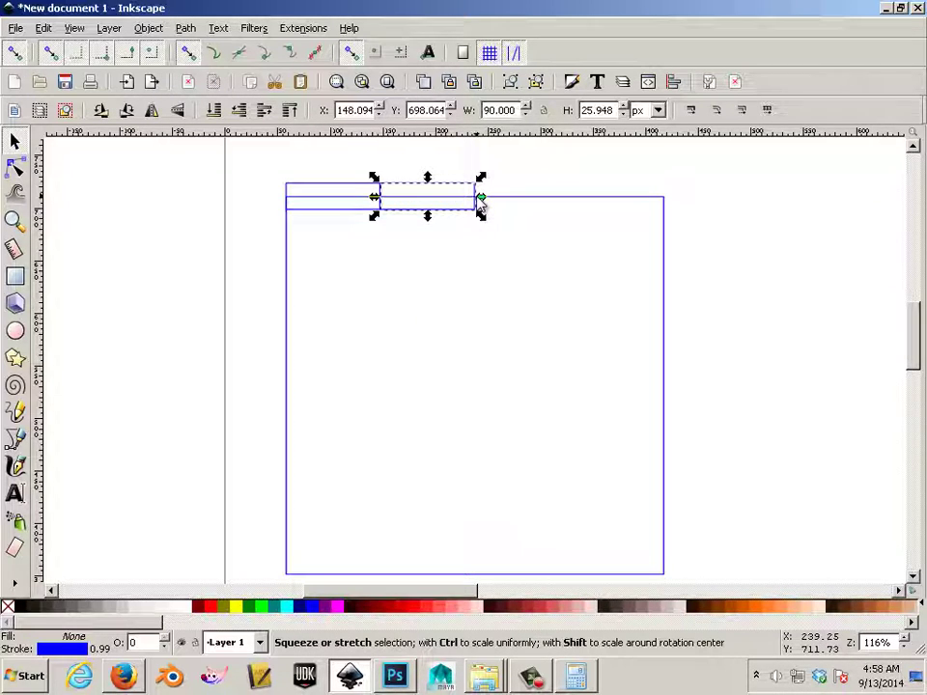
Duplicate the tab rectangle twice more, end to end, to complete a row of four along the square's upper edge.
{"action": "left_click", "coordinate": [449, 270]}
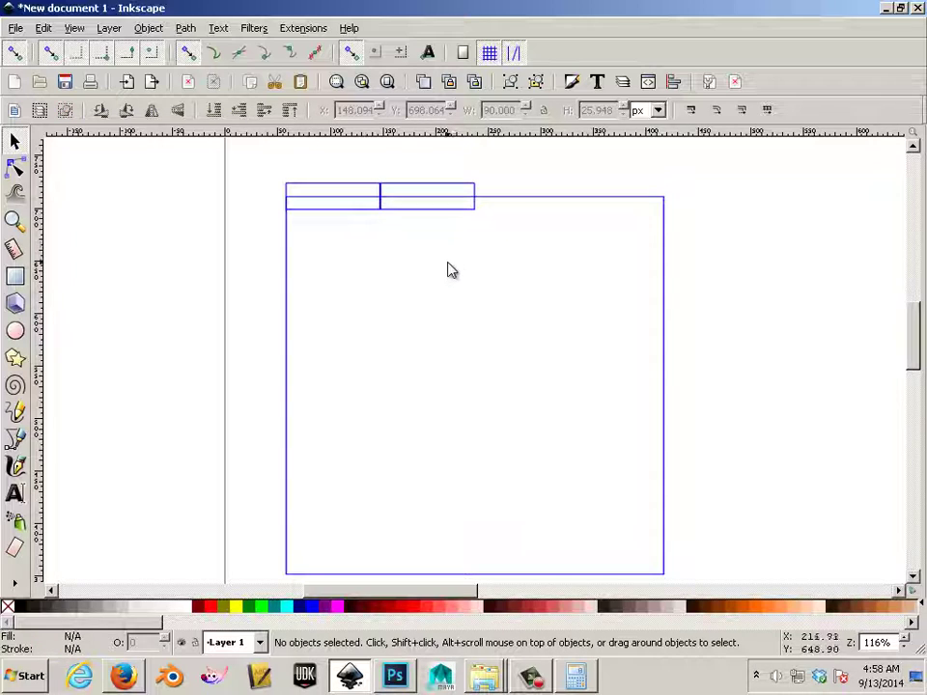
{"action": "left_click", "coordinate": [429, 215]}
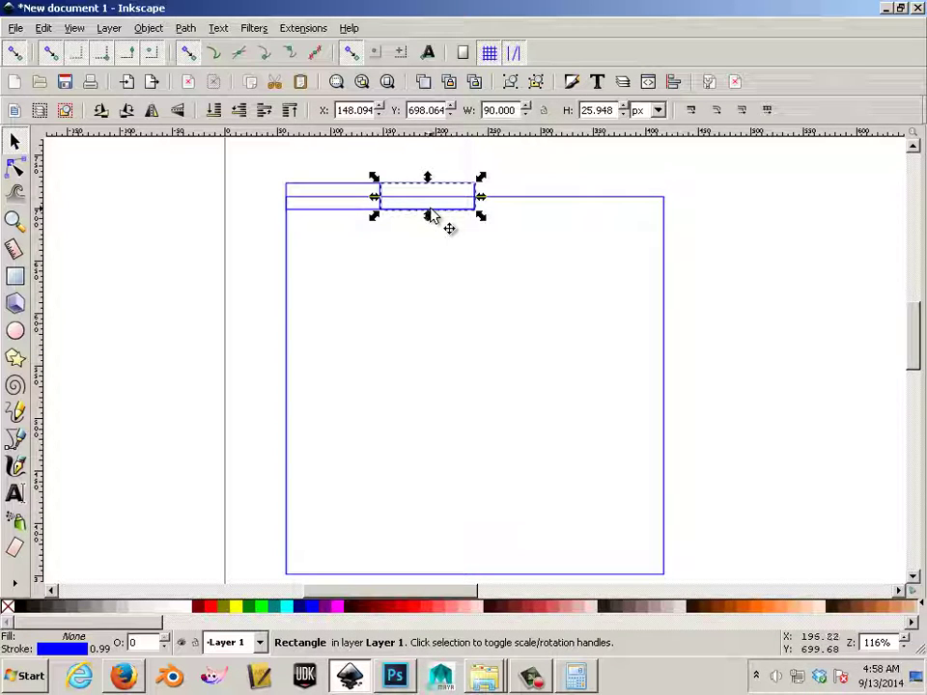
{"action": "left_click_drag", "start_coordinate": [431, 215], "coordinate": [635, 221]}
{"action": "key", "text": "ctrl+d"}
{"action": "left_click", "coordinate": [525, 312]}
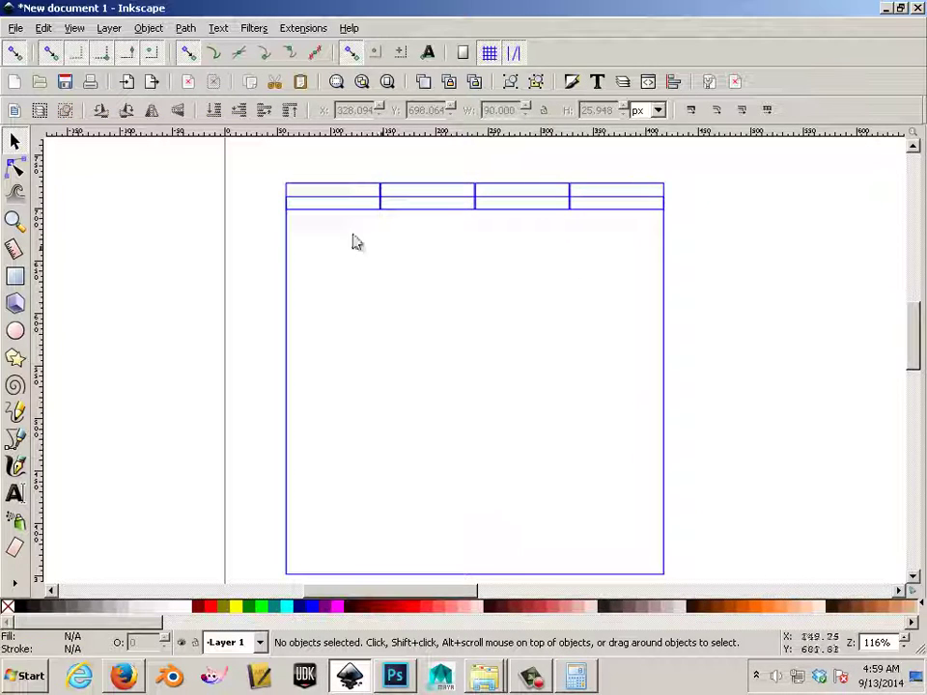
Draw a narrow upright rectangle about 24 px wide and 146 px high outside the square's left edge.
{"action": "left_click", "coordinate": [311, 208]}
{"action": "key", "text": "r"}
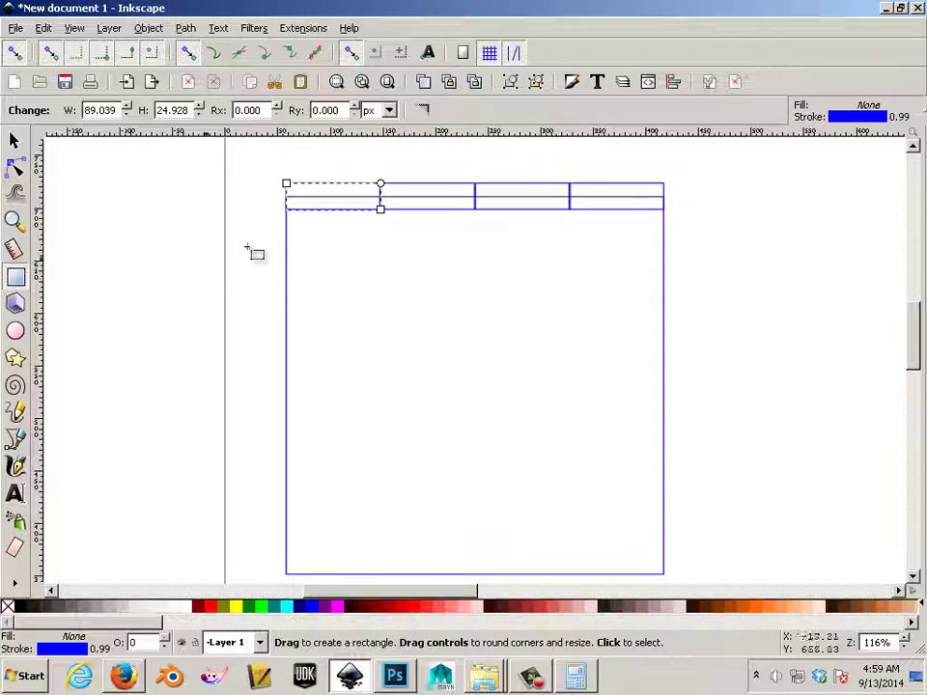
{"action": "mouse_move", "coordinate": [237, 184]}
{"action": "left_mouse_down"}
{"action": "mouse_move", "coordinate": [268, 342]}
{"action": "mouse_move", "coordinate": [262, 352]}
{"action": "mouse_move", "coordinate": [262, 337]}
{"action": "left_mouse_up"}
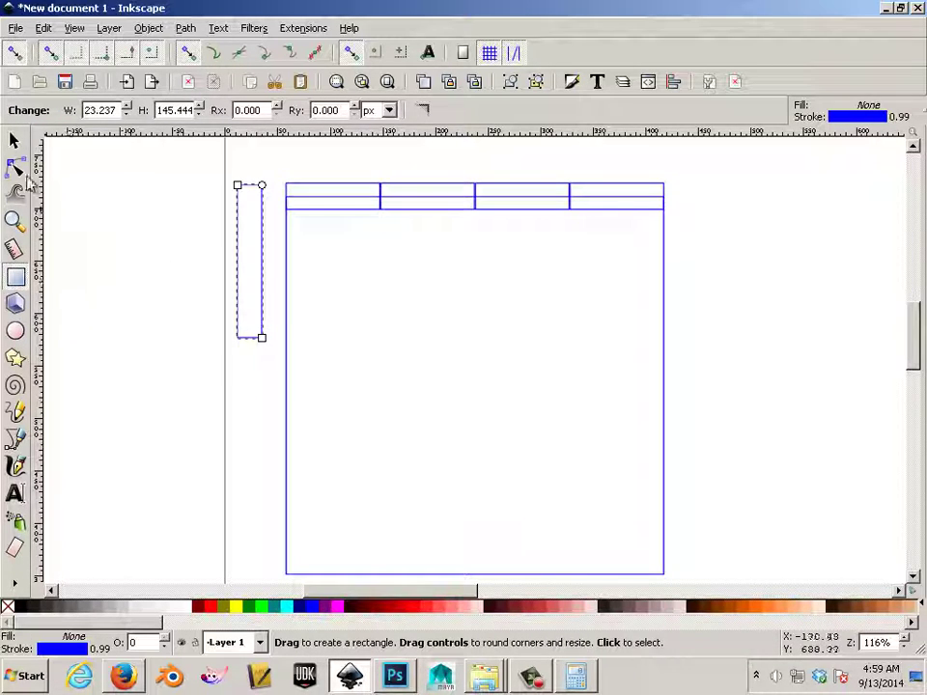
{"action": "left_click", "coordinate": [14, 141]}
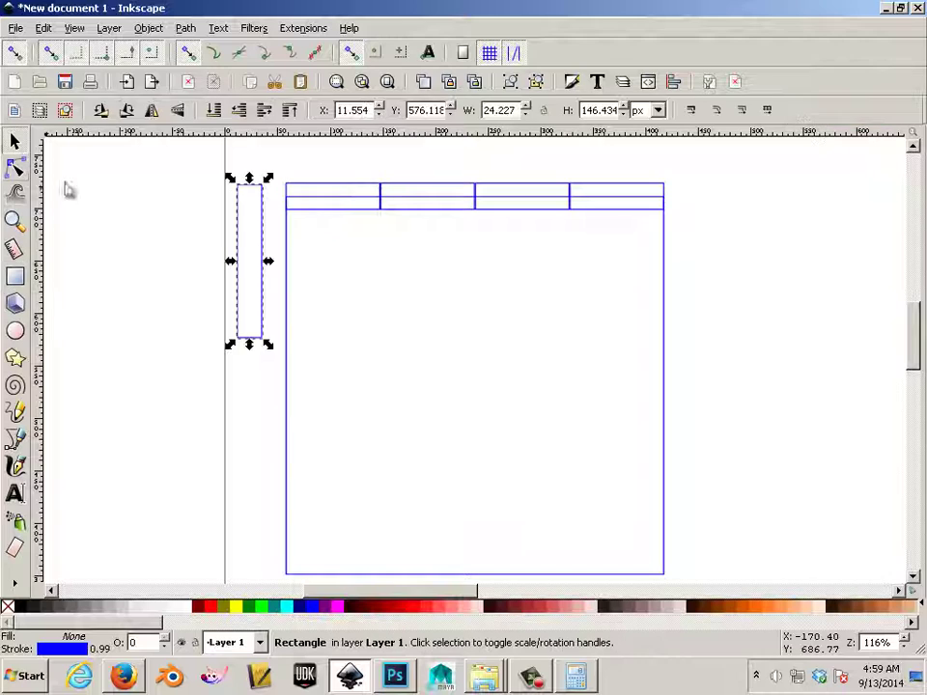
Switch the measurement unit to inches and set the upright rectangle's width to 0.28 and height to 1.
{"action": "left_click", "coordinate": [238, 249]}
{"action": "left_click", "coordinate": [653, 110]}
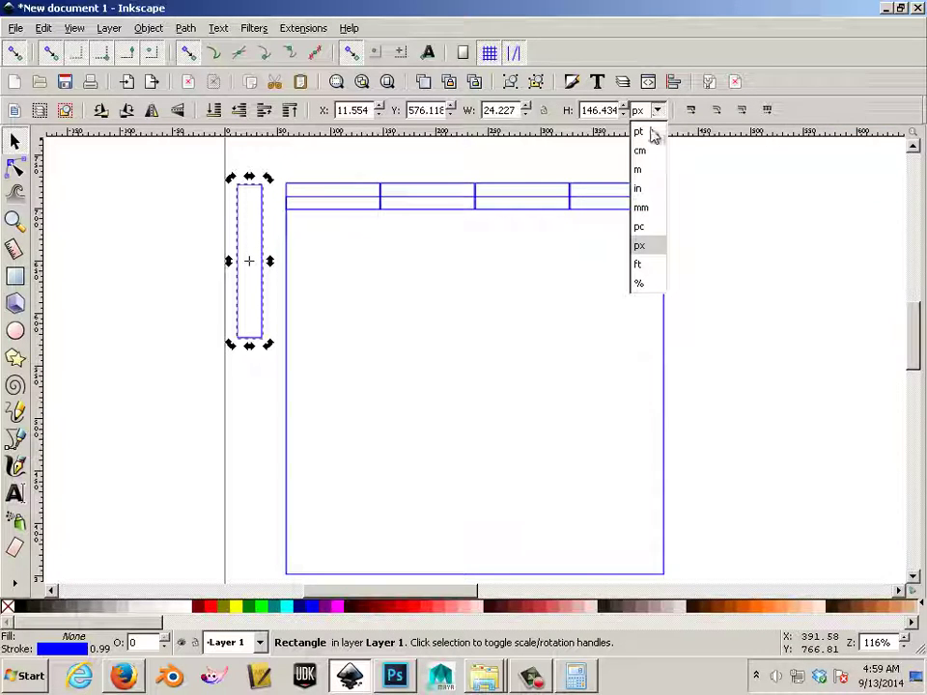
{"action": "left_click", "coordinate": [641, 170]}
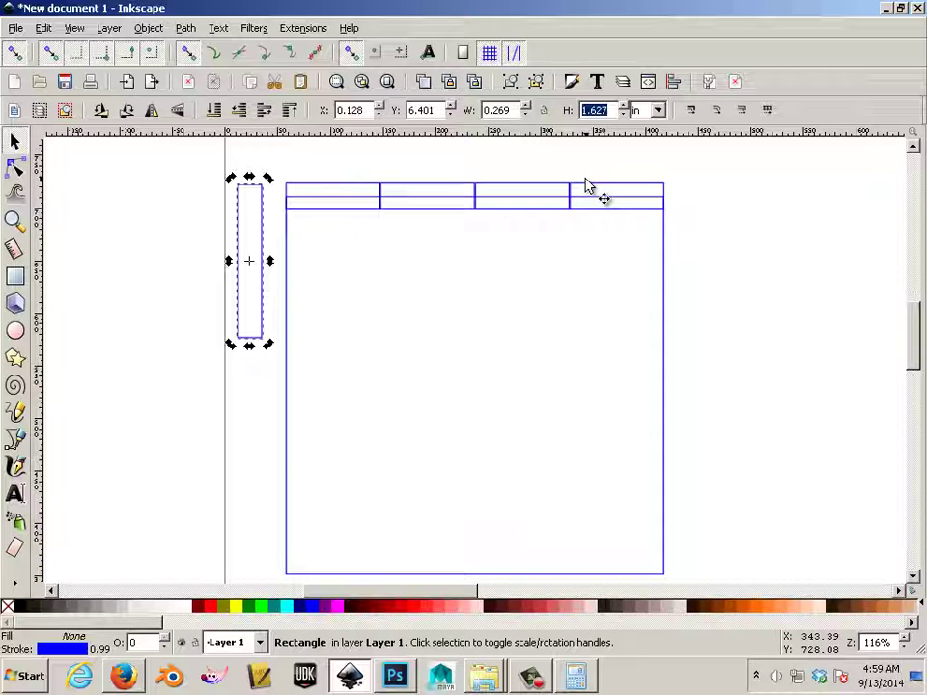
{"action": "left_click", "coordinate": [450, 114]}
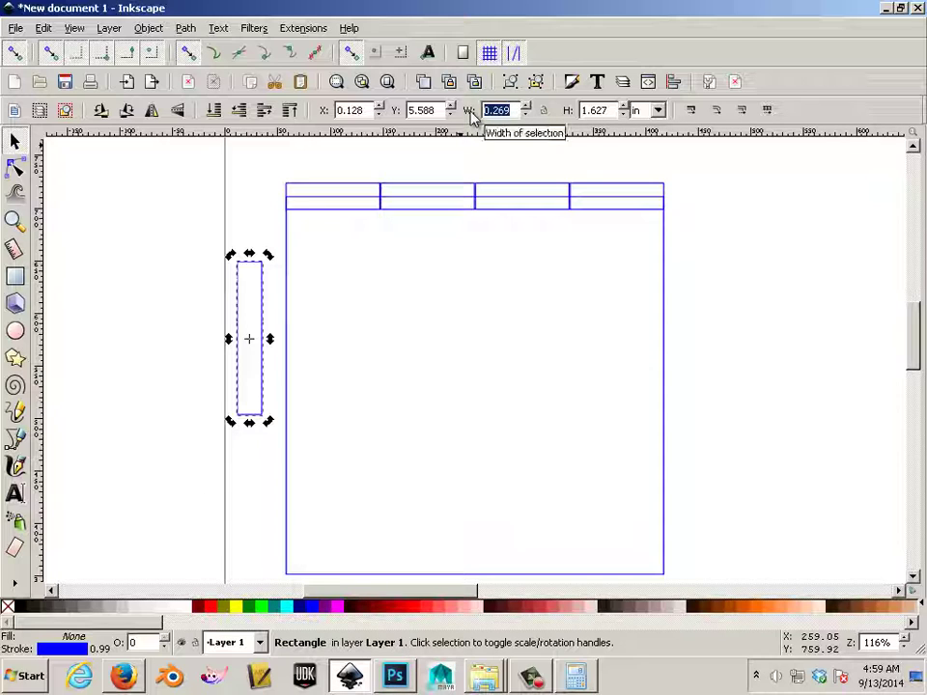
{"action": "type", "text": "."}
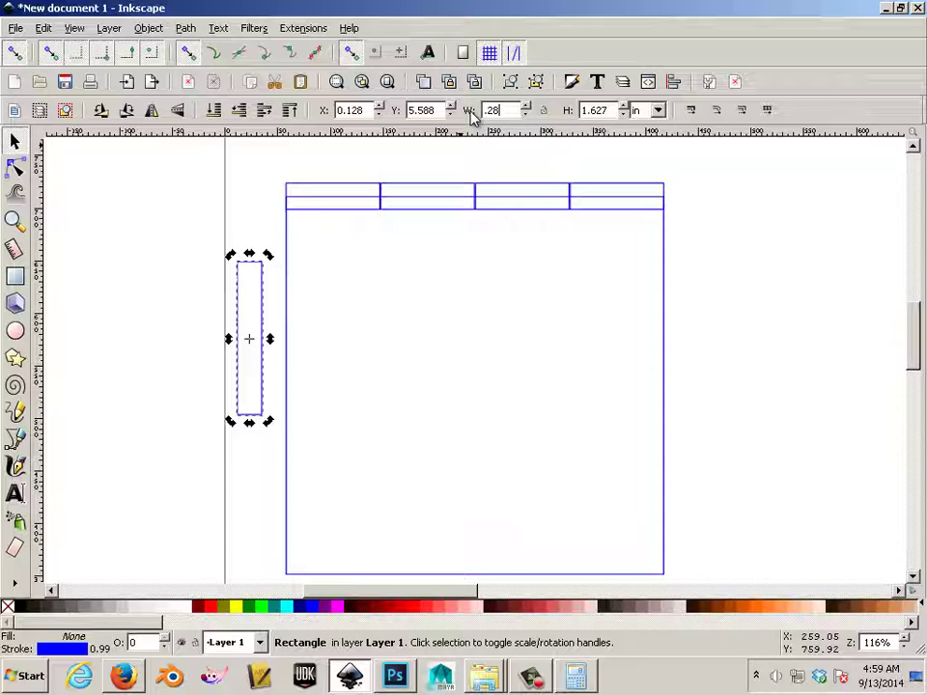
{"action": "type", "text": "28"}
{"action": "key", "text": "Tab"}
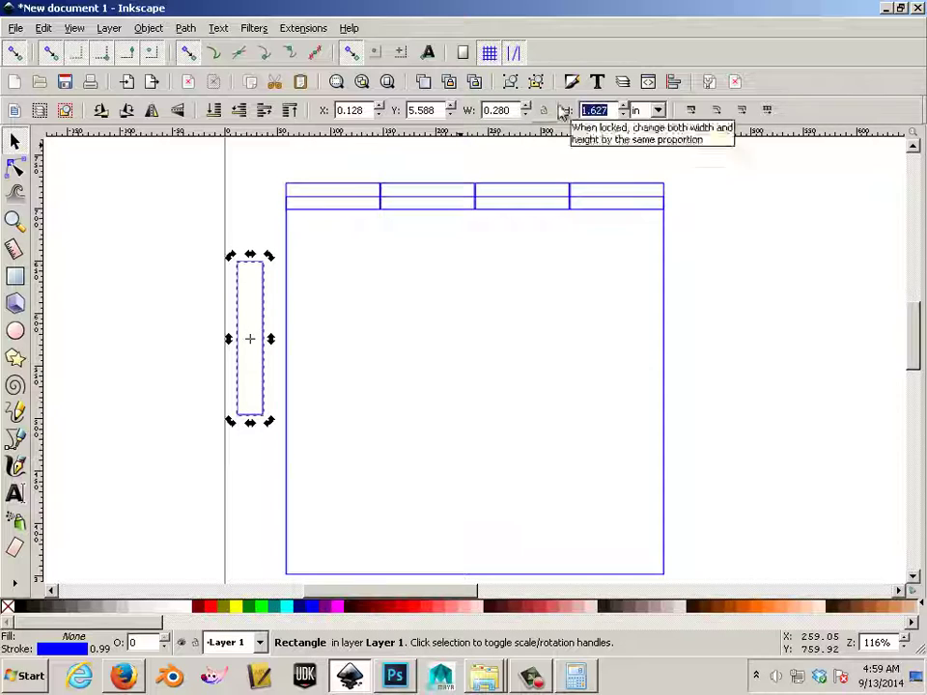
{"action": "type", "text": "1"}
{"action": "key", "text": "Return"}
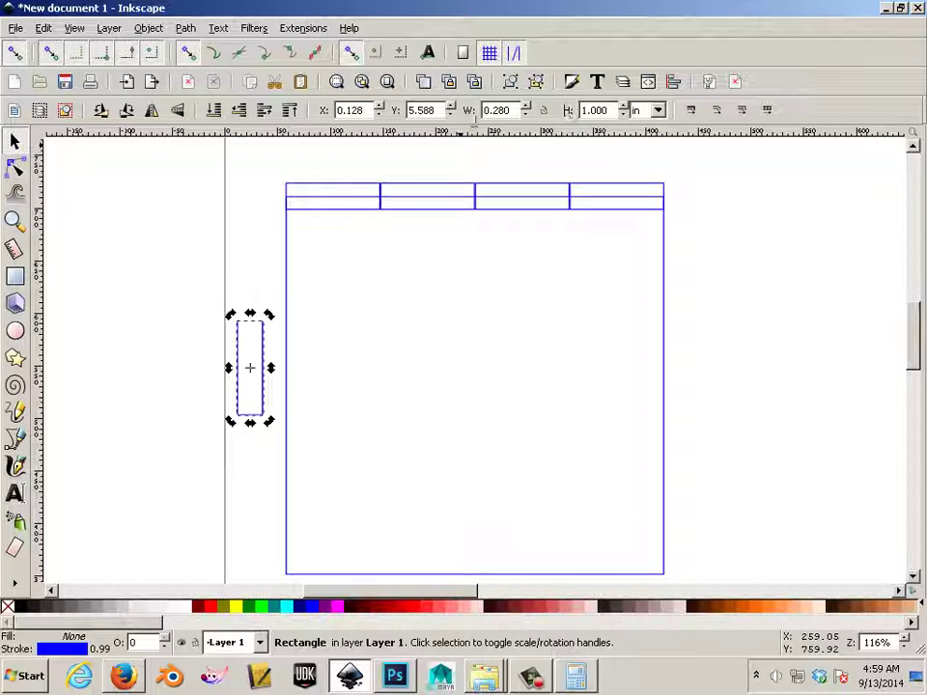
Move the upright rectangle to straddle the square's left edge, its upper end flush with the square's upper edge.
{"action": "left_click", "coordinate": [268, 325]}
{"action": "left_click_drag", "start_coordinate": [264, 354], "coordinate": [296, 245]}
{"action": "left_click", "coordinate": [329, 214]}
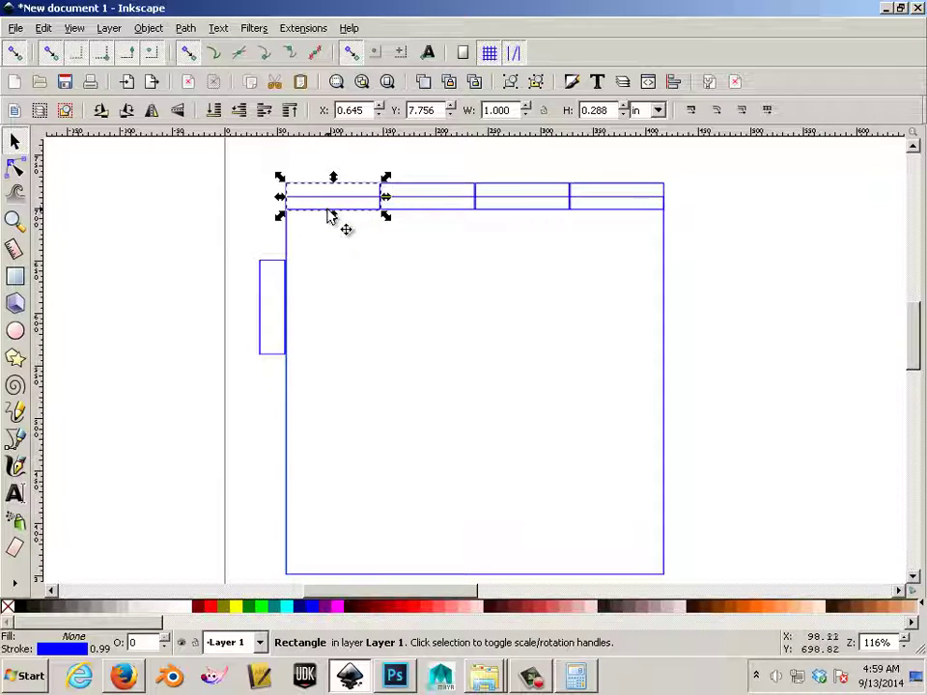
{"action": "left_click", "coordinate": [269, 265]}
{"action": "left_click_drag", "start_coordinate": [270, 264], "coordinate": [284, 202]}
{"action": "scroll", "coordinate": [311, 259], "scroll_direction": "up", "scroll_amount": 3}
{"action": "scroll", "coordinate": [311, 258], "scroll_direction": "down", "scroll_amount": 3}
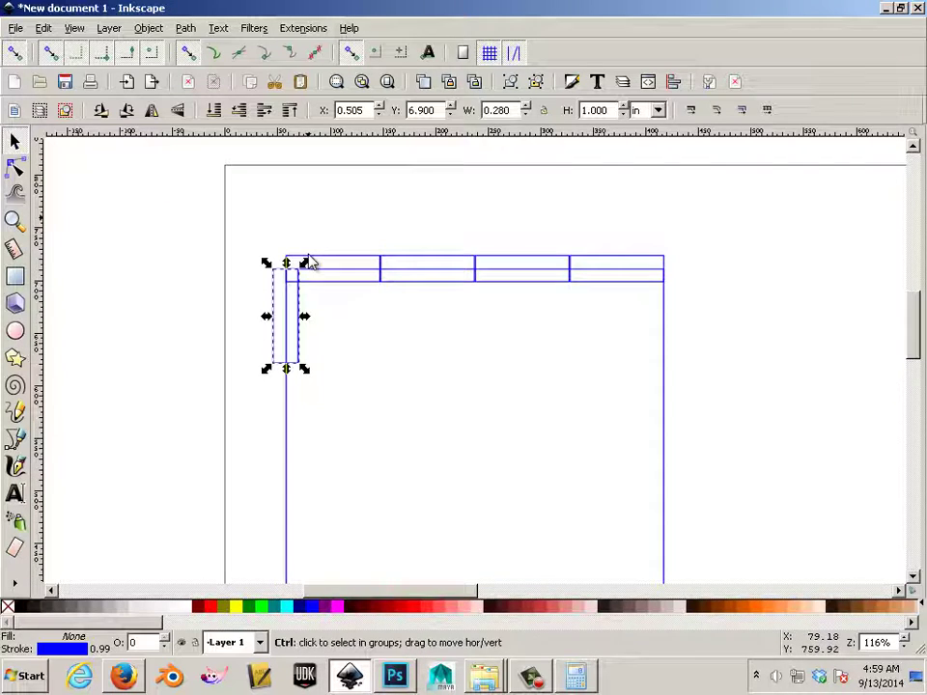
{"action": "left_click", "coordinate": [287, 305]}
{"action": "left_click", "coordinate": [250, 317]}
{"action": "scroll", "coordinate": [287, 296], "scroll_direction": "up", "scroll_amount": 4}
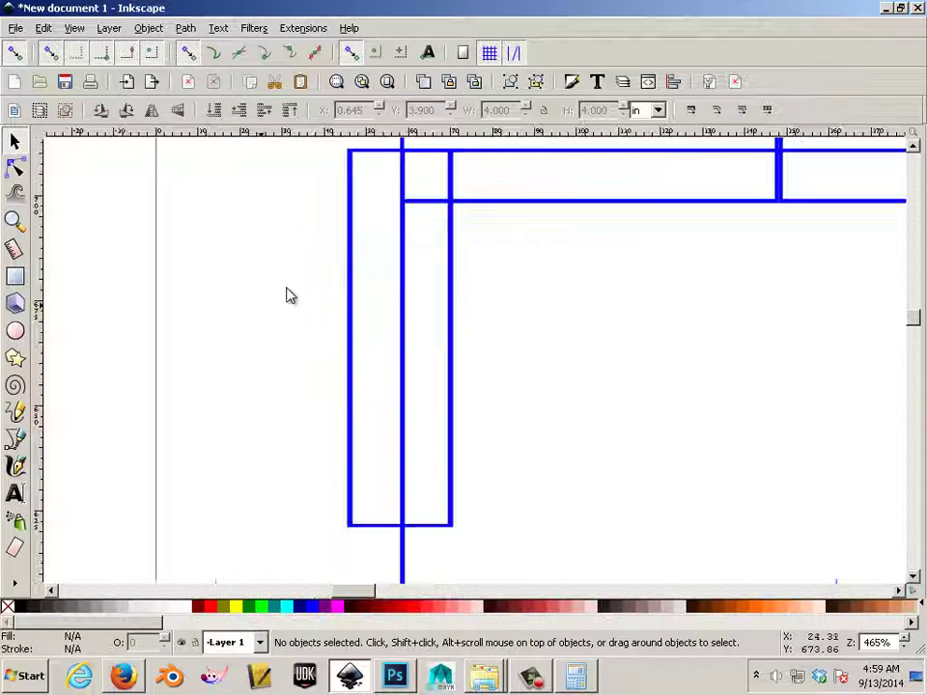
{"action": "scroll", "coordinate": [356, 250], "scroll_direction": "down", "scroll_amount": 1}
Duplicate the upright rectangle three times, end to end downward, to fill the square's left edge with four tabs.
{"action": "left_click", "coordinate": [368, 187]}
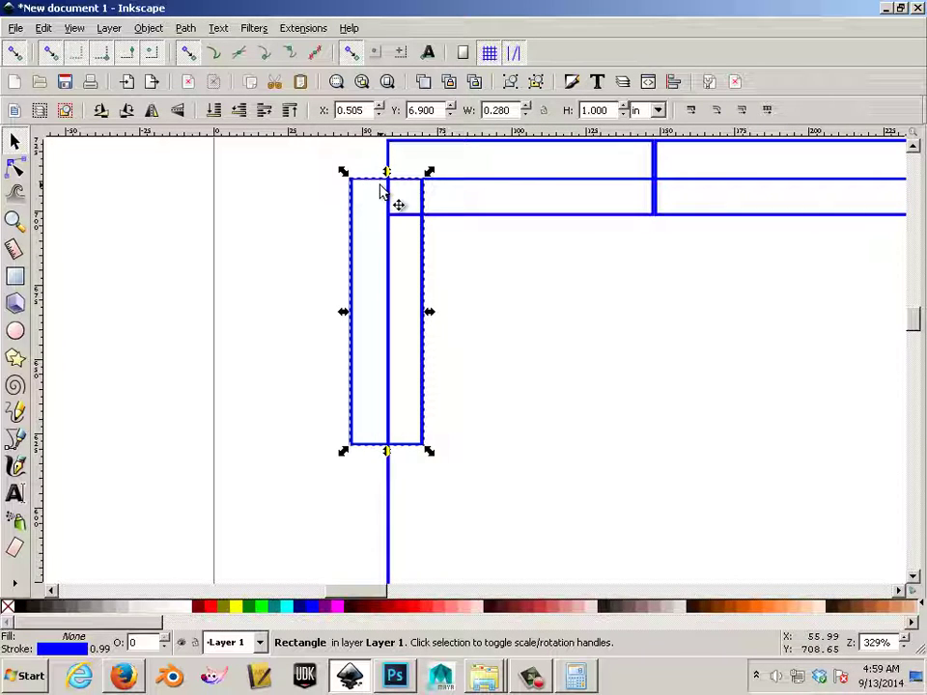
{"action": "scroll", "coordinate": [373, 320], "scroll_direction": "down", "scroll_amount": 1}
{"action": "scroll", "coordinate": [372, 323], "scroll_direction": "down", "scroll_amount": 4}
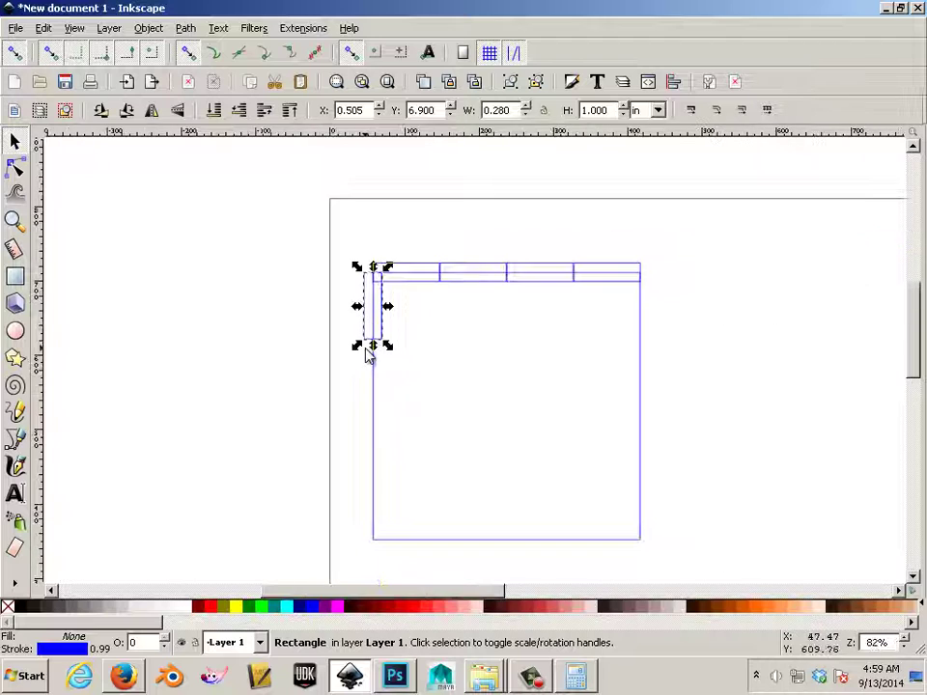
{"action": "scroll", "coordinate": [376, 350], "scroll_direction": "up", "scroll_amount": 1}
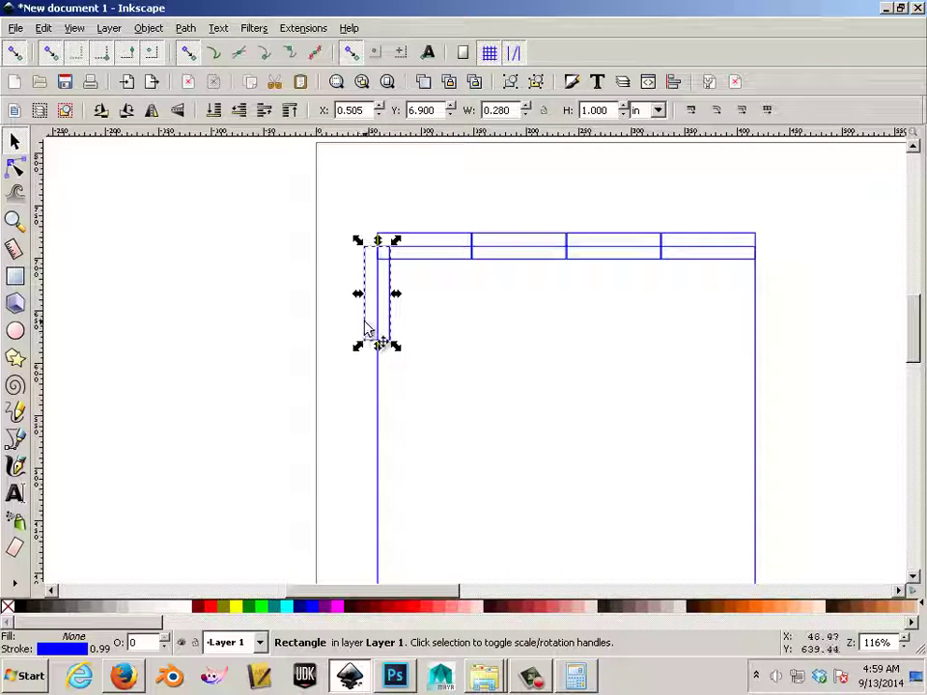
{"action": "key", "text": "ctrl"}
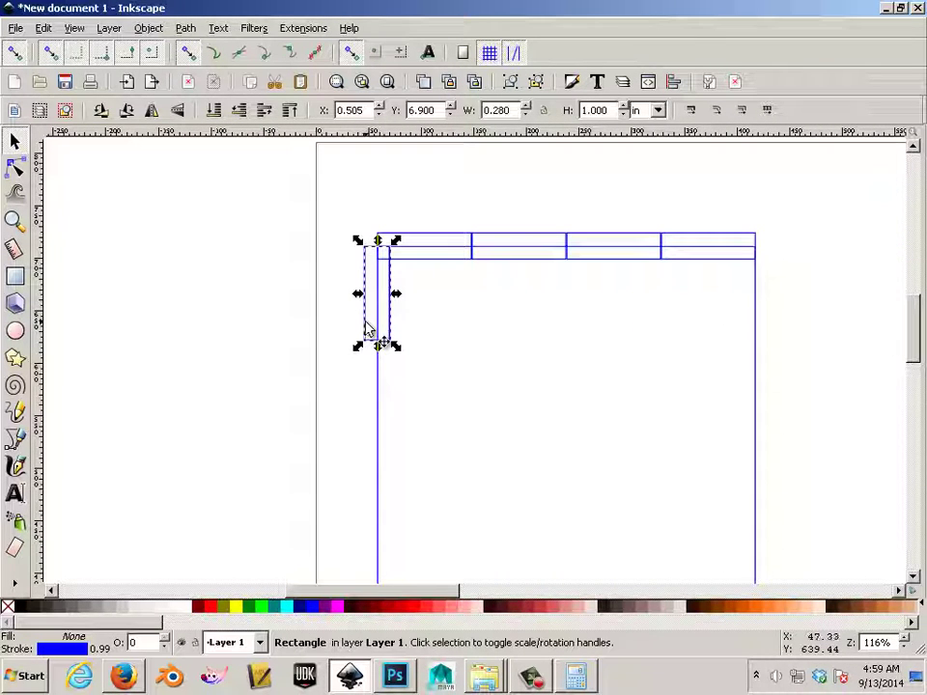
{"action": "left_click_drag", "start_coordinate": [368, 331], "coordinate": [367, 524]}
{"action": "key", "text": "ctrl"}
{"action": "scroll", "coordinate": [400, 493], "scroll_direction": "down", "scroll_amount": 2}
{"action": "scroll", "coordinate": [399, 494], "scroll_direction": "up", "scroll_amount": 2}
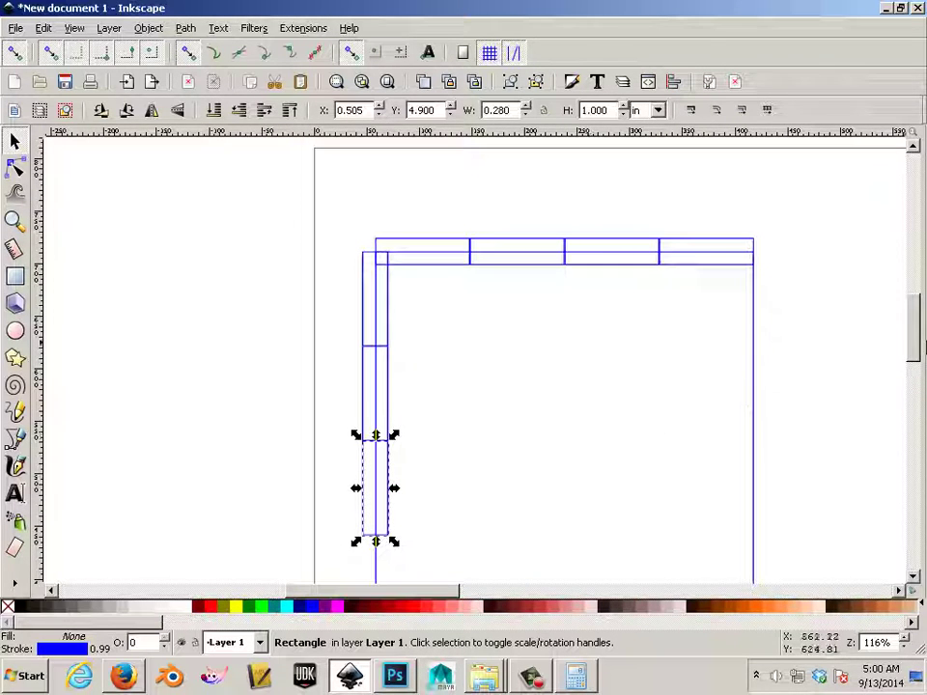
{"action": "scroll", "coordinate": [809, 368], "scroll_direction": "down", "scroll_amount": 4}
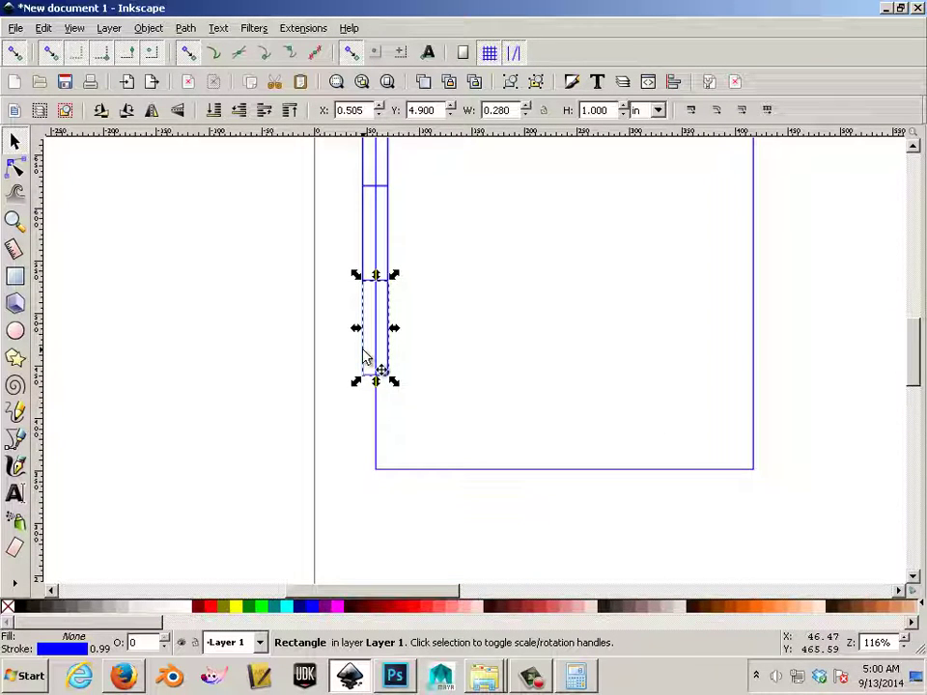
{"action": "left_click_drag", "start_coordinate": [367, 360], "coordinate": [363, 455]}
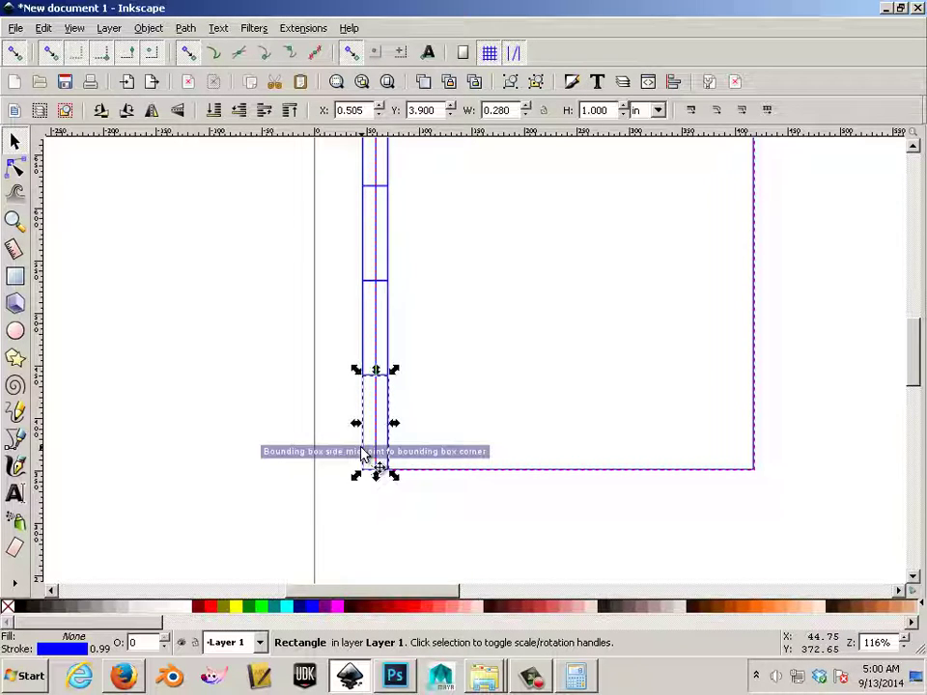
Duplicate the four upper tab rectangles together and place the copies centred on the square's lower edge.
{"action": "scroll", "coordinate": [641, 352], "scroll_direction": "up", "scroll_amount": 2}
{"action": "scroll", "coordinate": [641, 353], "scroll_direction": "down", "scroll_amount": 3}
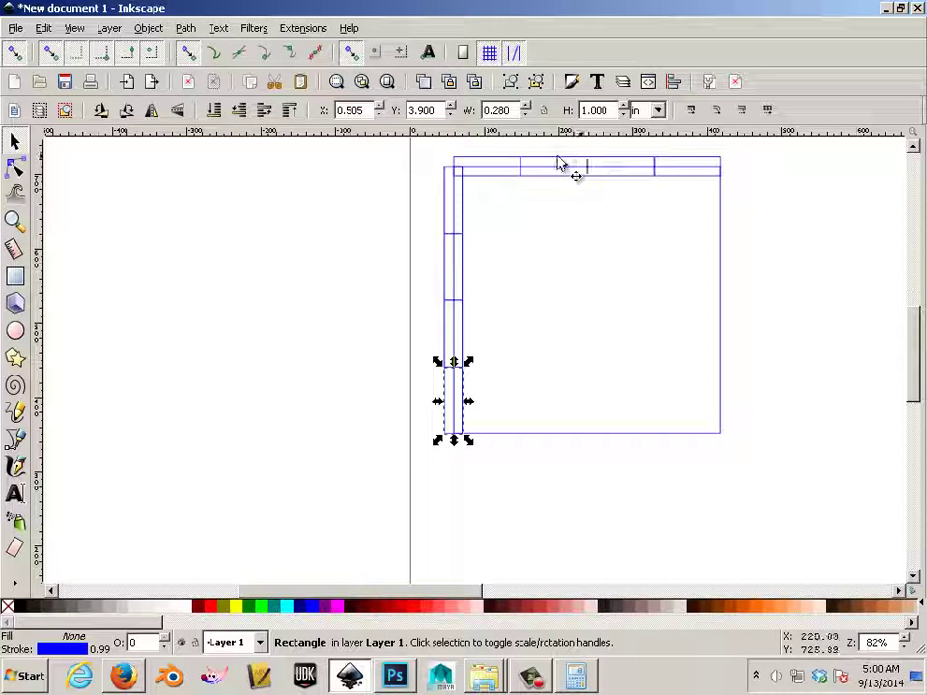
{"action": "left_click", "coordinate": [522, 165]}
{"action": "left_click", "coordinate": [484, 165], "text": "shift"}
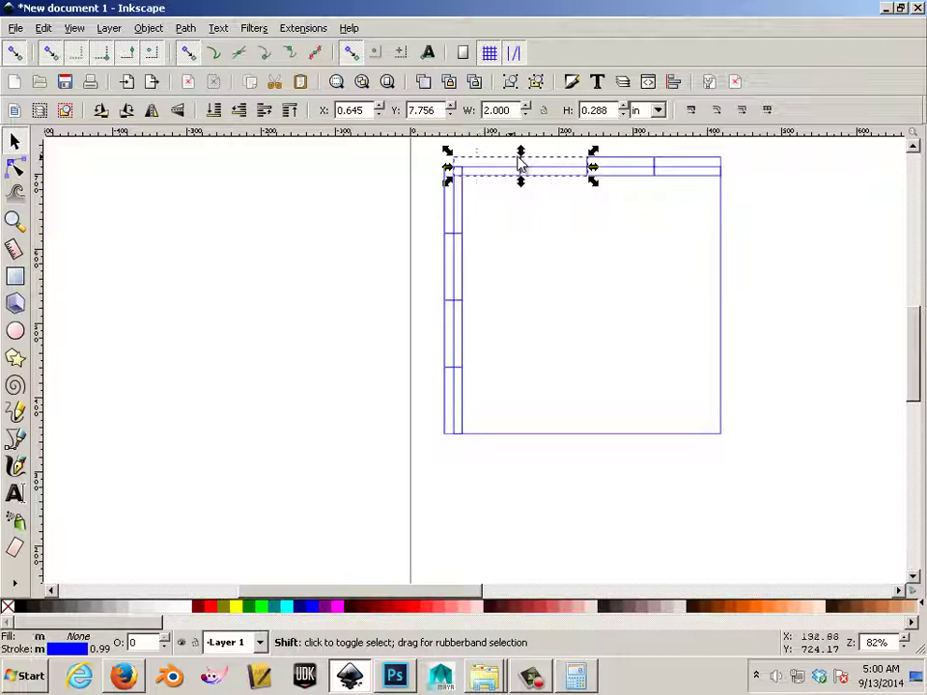
{"action": "left_click", "coordinate": [642, 164], "text": "shift"}
{"action": "left_click", "coordinate": [671, 164], "text": "shift"}
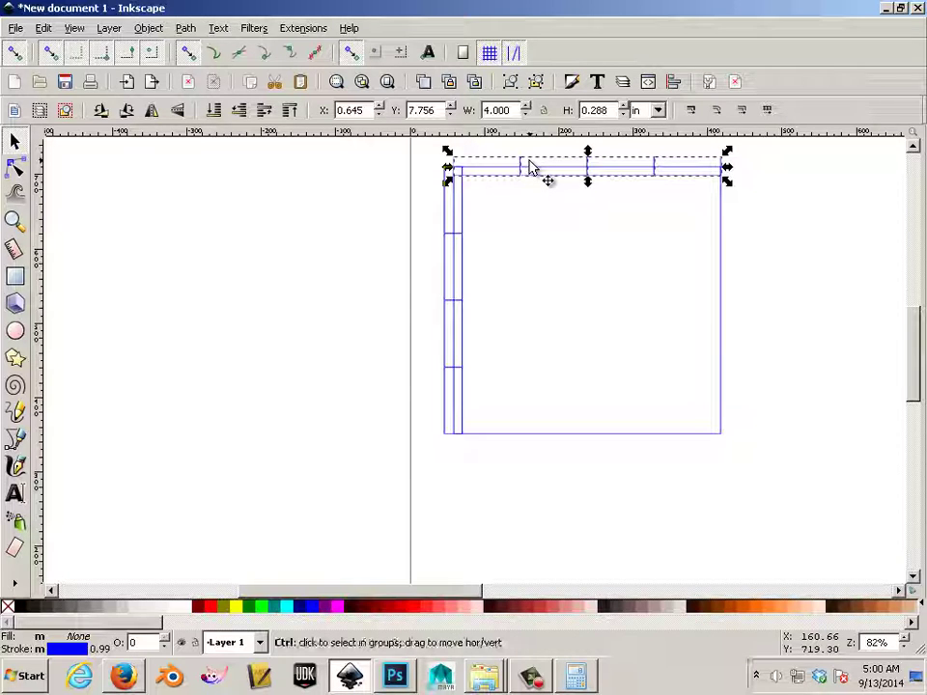
{"action": "left_click_drag", "start_coordinate": [513, 165], "coordinate": [504, 437]}
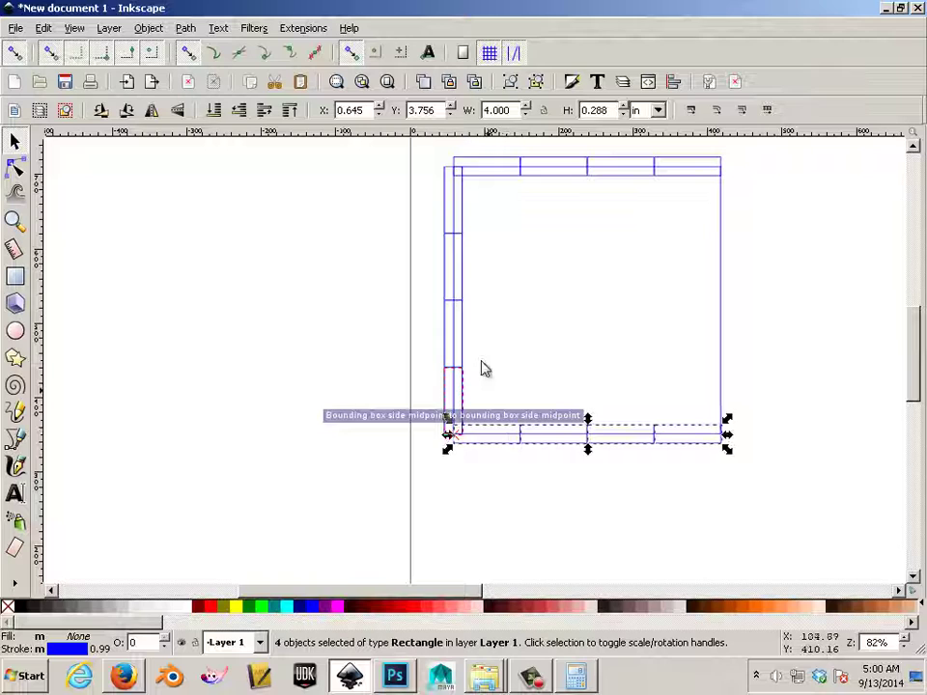
Duplicate the four tab rectangles on the left edge together and place the copies centred on the square's right edge.
{"action": "left_click", "coordinate": [460, 213]}
{"action": "left_click", "coordinate": [450, 296], "text": "shift"}
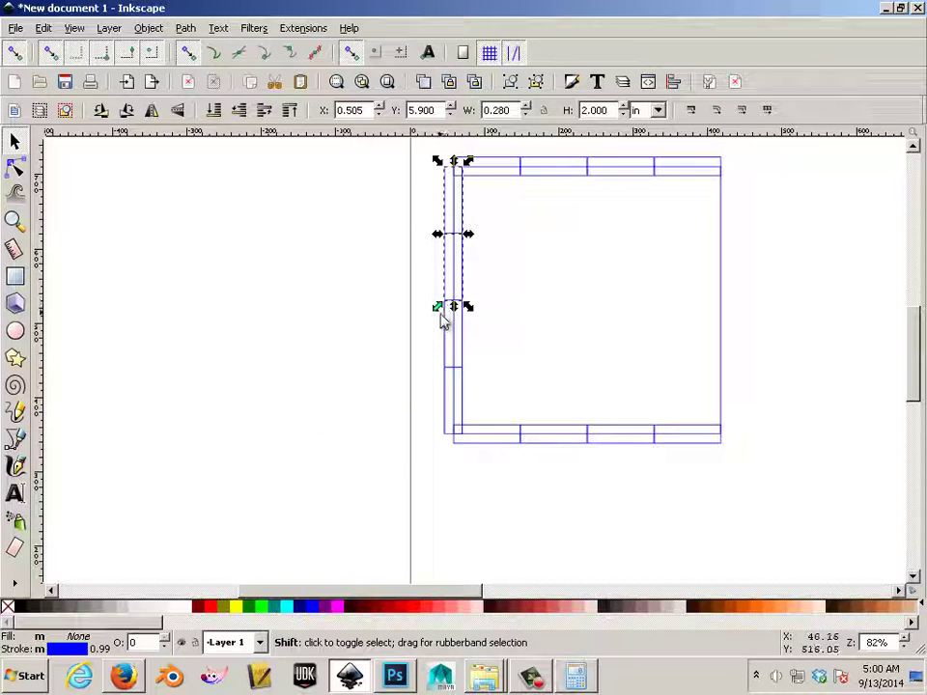
{"action": "left_click", "coordinate": [445, 349], "text": "shift"}
{"action": "left_click", "coordinate": [447, 408], "text": "shift"}
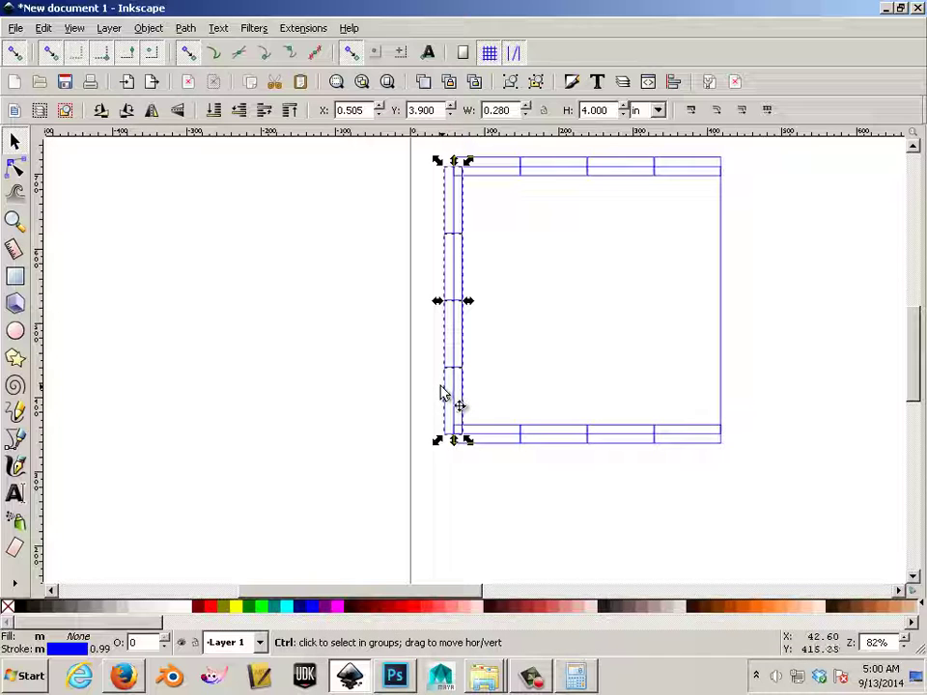
{"action": "left_click_drag", "start_coordinate": [447, 359], "coordinate": [717, 361]}
{"action": "left_click", "coordinate": [598, 343]}
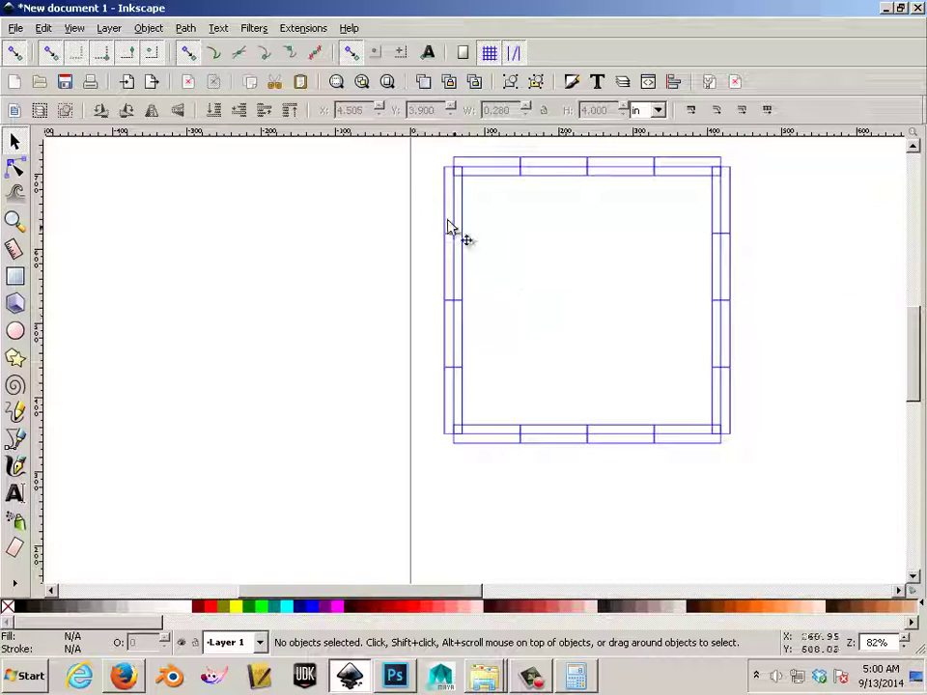
Delete the first and third tab rectangles from the left on the square's upper edge.
{"action": "left_click", "coordinate": [488, 183]}
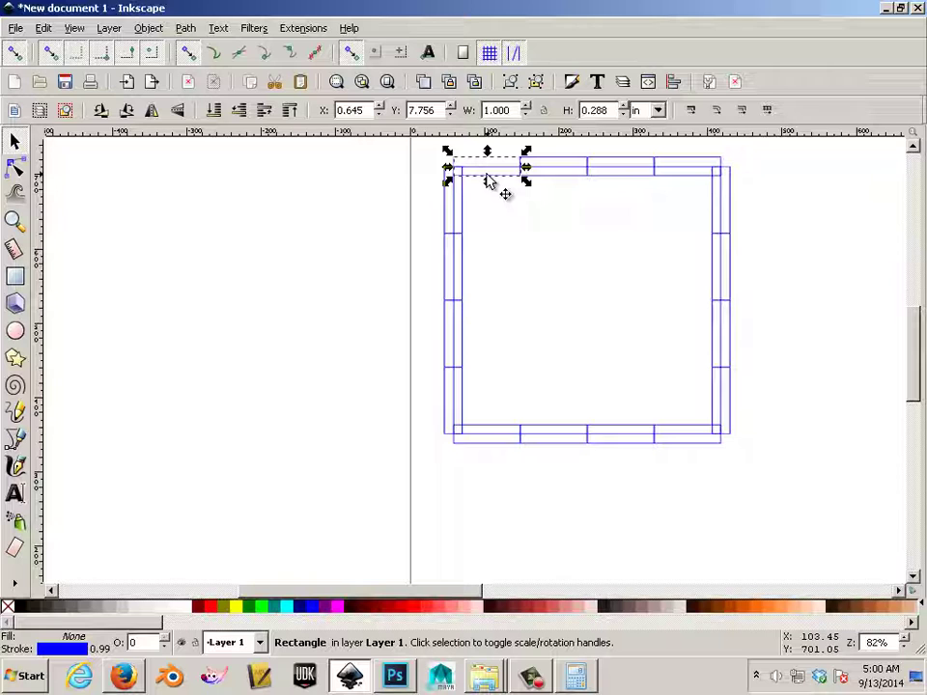
{"action": "key", "text": "Delete"}
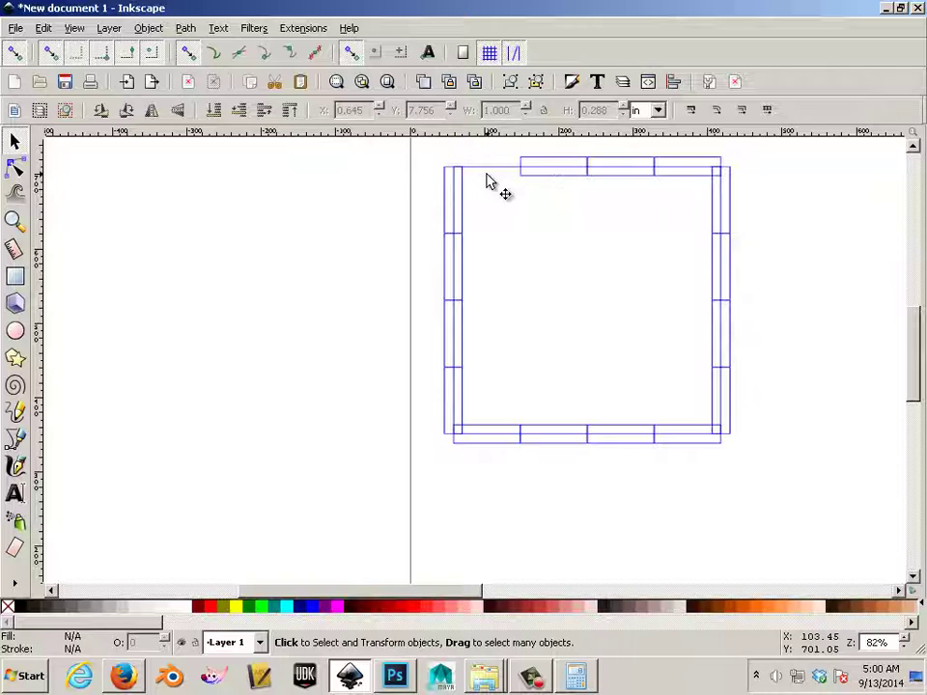
{"action": "left_click", "coordinate": [610, 180]}
{"action": "key", "text": "Delete"}
Delete the first and third tab rectangles from the top on the square's right edge.
{"action": "left_click", "coordinate": [712, 197]}
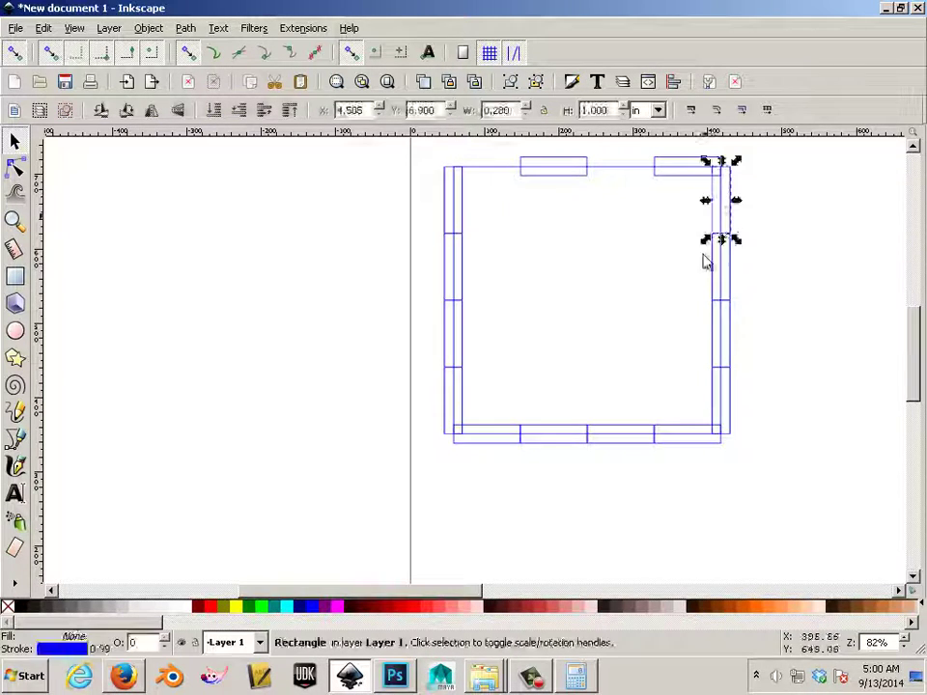
{"action": "key", "text": "Delete"}
{"action": "left_click", "coordinate": [716, 338]}
{"action": "key", "text": "Delete"}
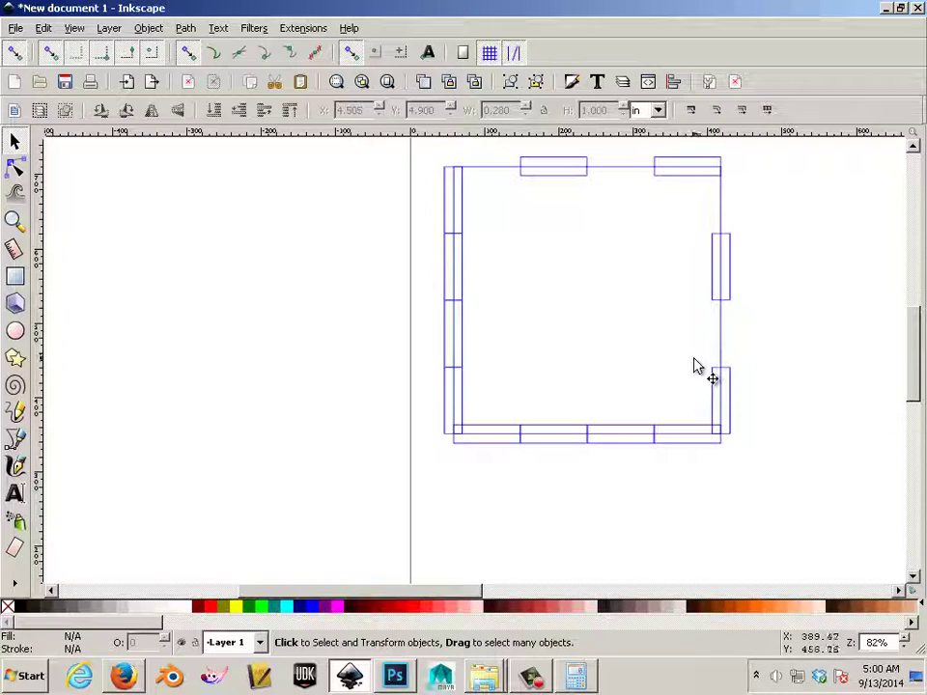
Delete the second and fourth tab rectangles from the left on the square's lower edge.
{"action": "left_click", "coordinate": [695, 431]}
{"action": "key", "text": "Delete"}
{"action": "left_click", "coordinate": [558, 431]}
{"action": "key", "text": "Delete"}
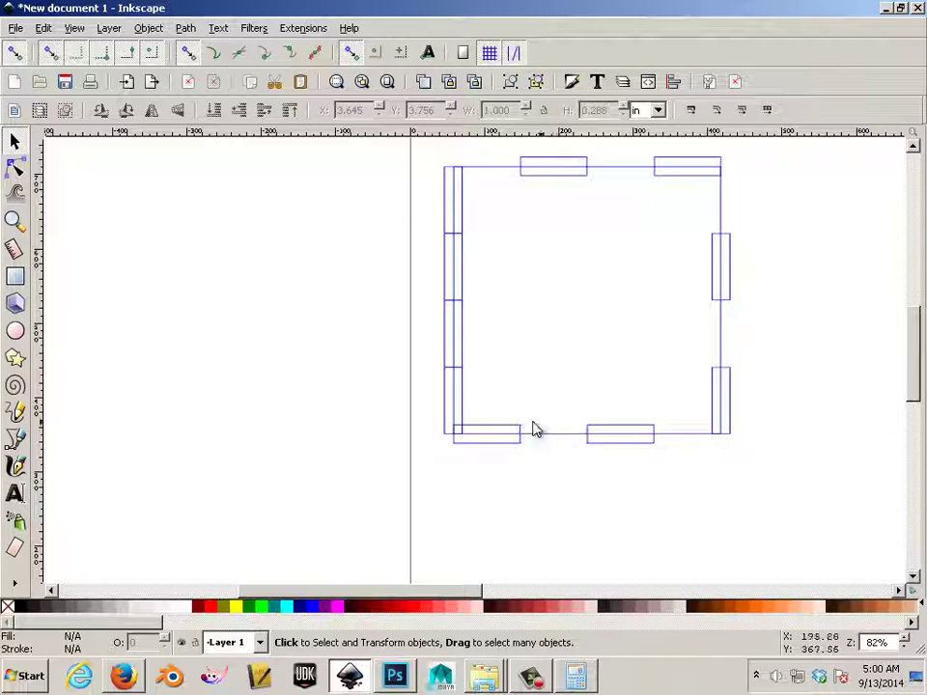
Delete the second and fourth tab rectangles from the top on the square's left edge.
{"action": "left_click", "coordinate": [468, 405]}
{"action": "key", "text": "Delete"}
{"action": "left_click", "coordinate": [467, 294]}
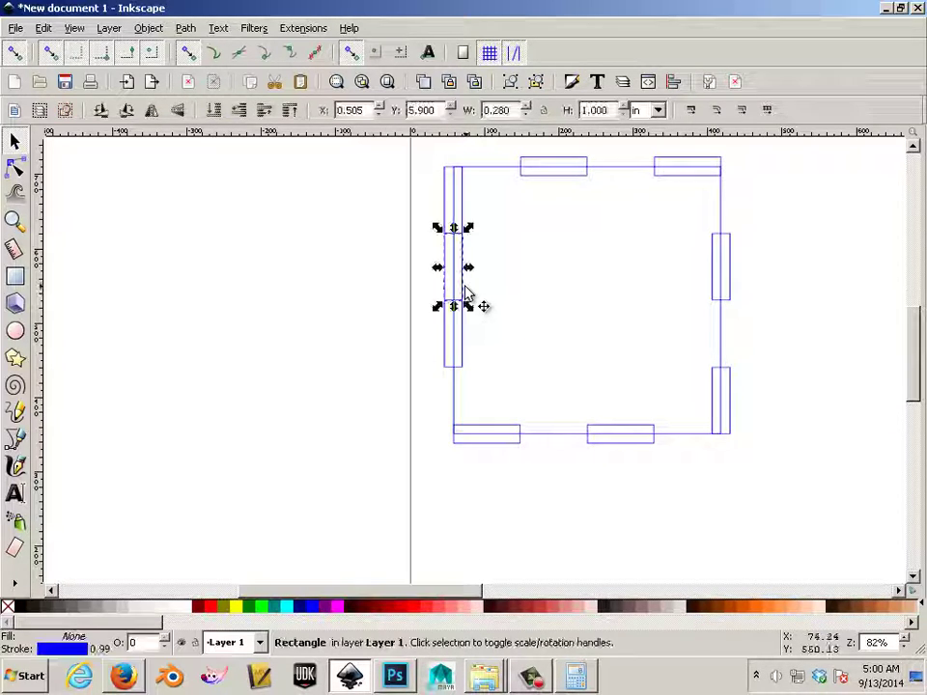
{"action": "key", "text": "Delete"}
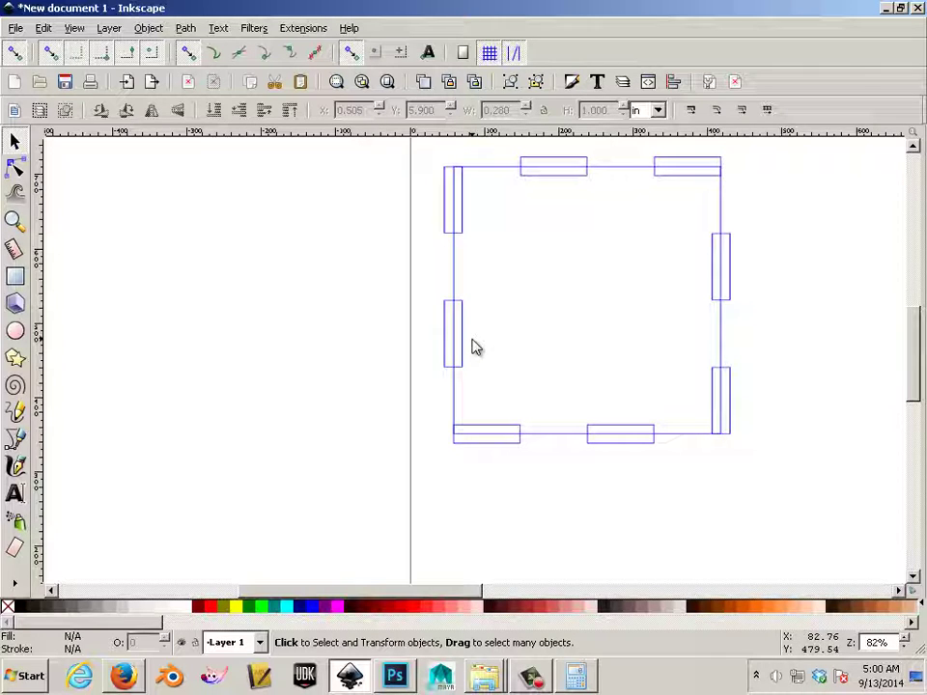
Subtract the two tab rectangles on the left edge from the square, one after the other, with Difference.
{"action": "left_click", "coordinate": [462, 229]}
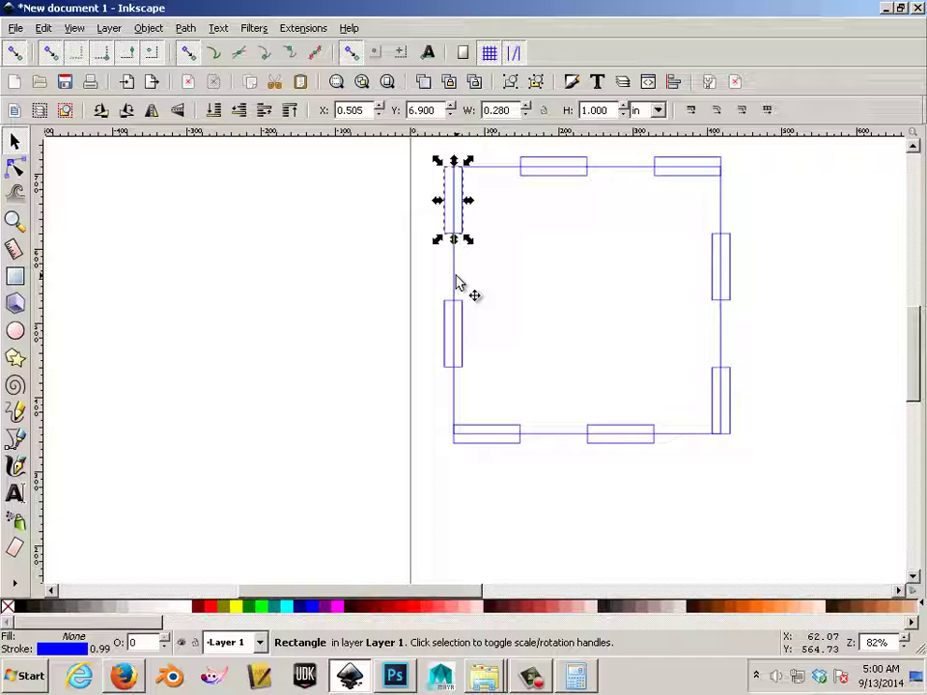
{"action": "left_click", "coordinate": [458, 282], "text": "shift"}
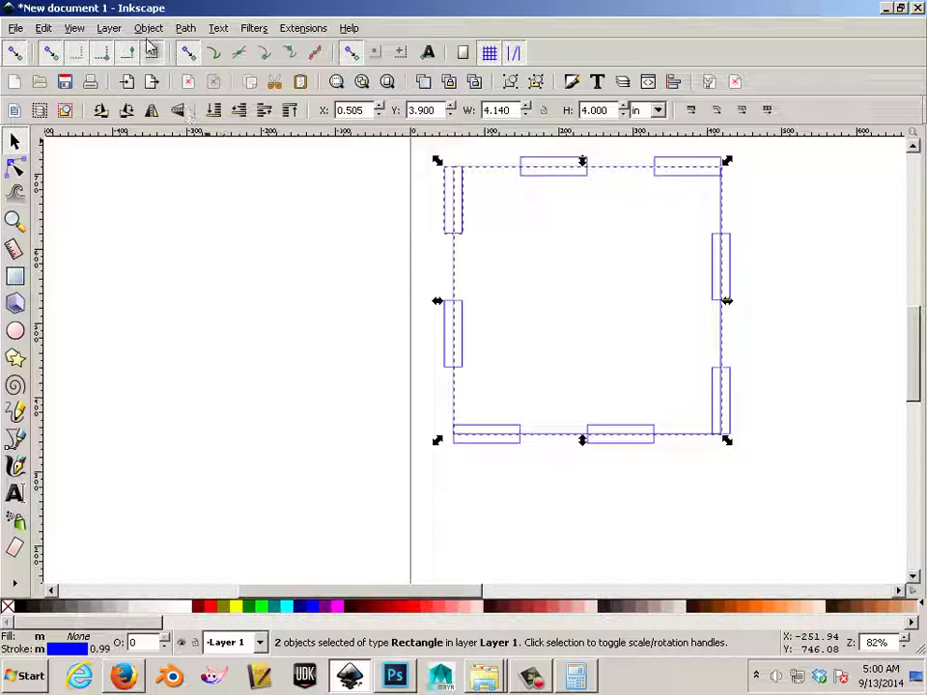
{"action": "left_click", "coordinate": [181, 32]}
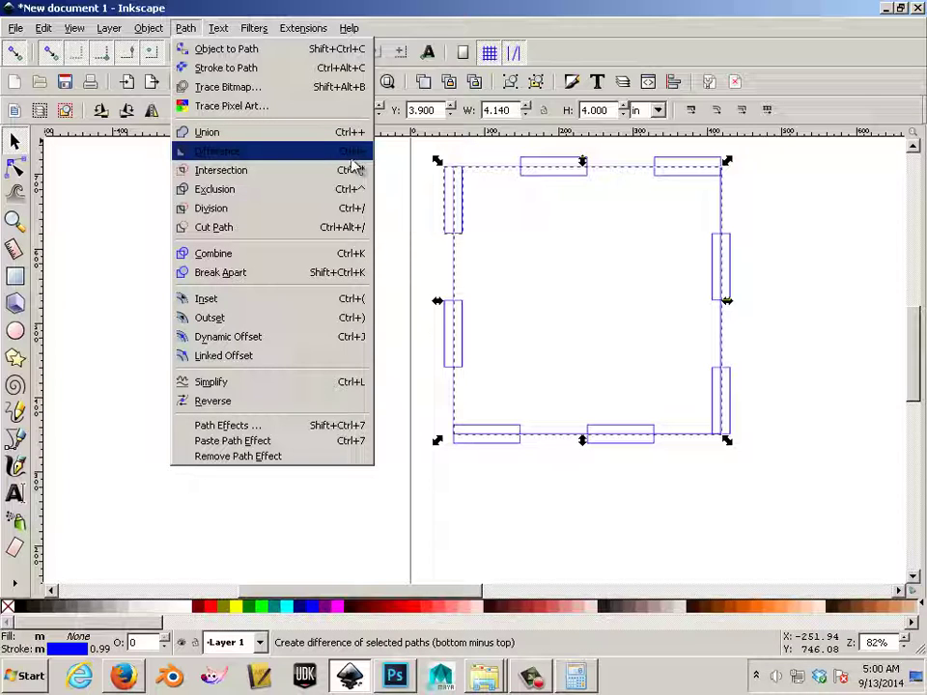
{"action": "left_click", "coordinate": [211, 156]}
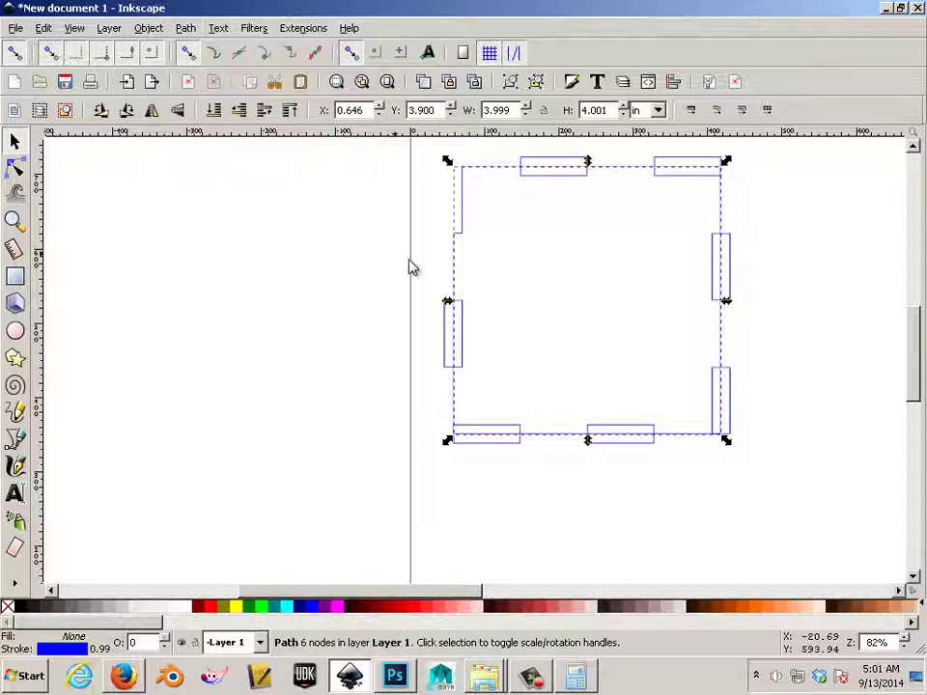
{"action": "left_click", "coordinate": [410, 265]}
{"action": "left_click", "coordinate": [462, 243]}
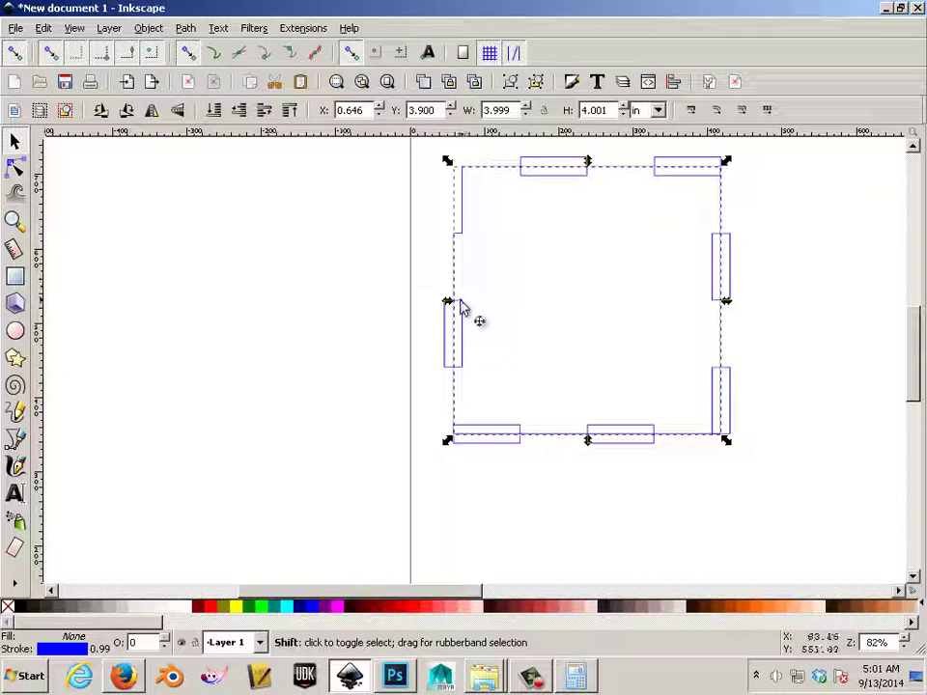
{"action": "left_click", "coordinate": [460, 307], "text": "shift"}
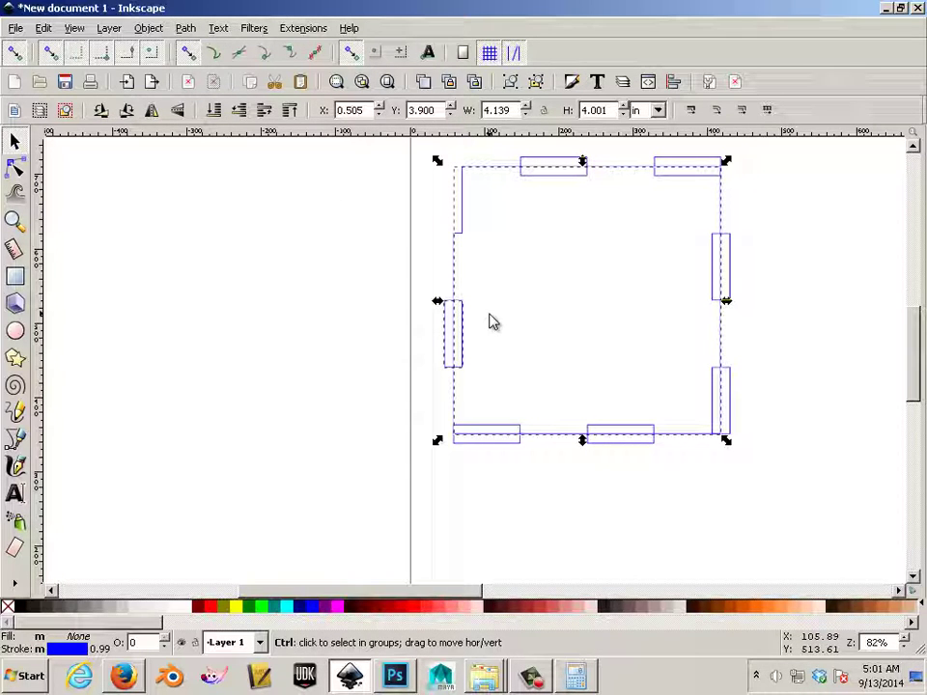
{"action": "key", "text": "ctrl+minus"}
{"action": "left_click", "coordinate": [473, 404]}
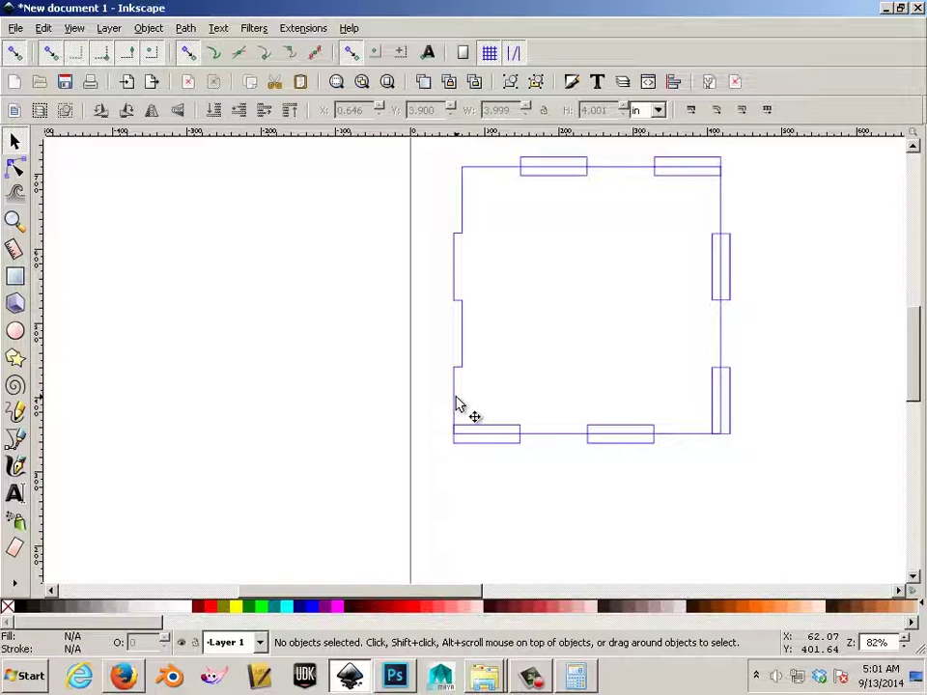
Cut the first tab rectangle from the left on the lower edge out of the panel with Difference.
{"action": "left_click", "coordinate": [493, 425]}
{"action": "left_click", "coordinate": [489, 434], "text": "shift"}
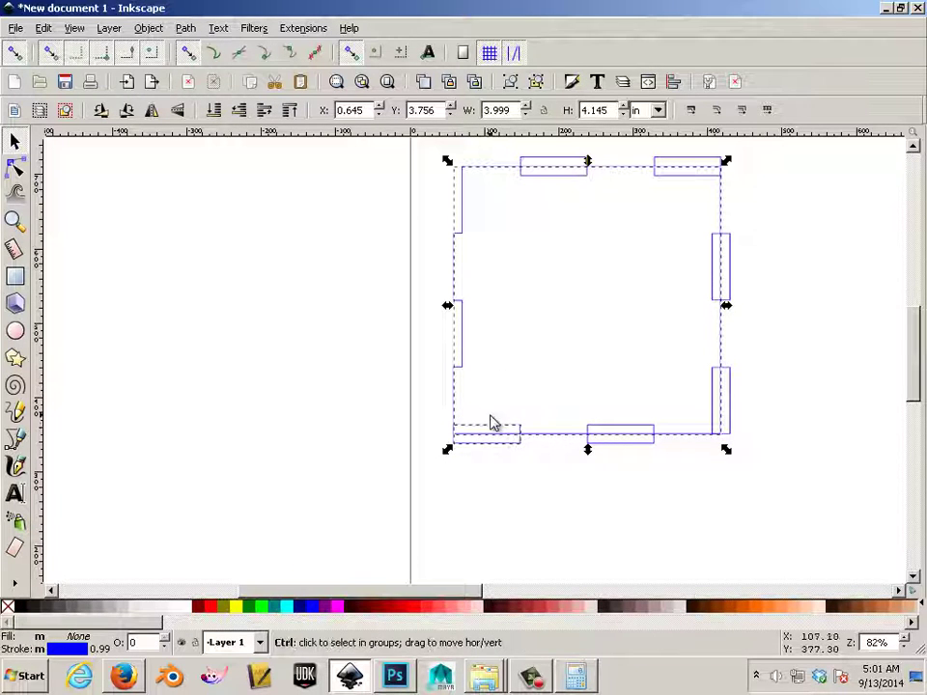
{"action": "key", "text": "ctrl+minus"}
{"action": "left_click", "coordinate": [526, 443]}
Try to subtract the remaining lower-edge tab and both right-edge tabs from the panel in a single Difference.
{"action": "left_click", "coordinate": [540, 436]}
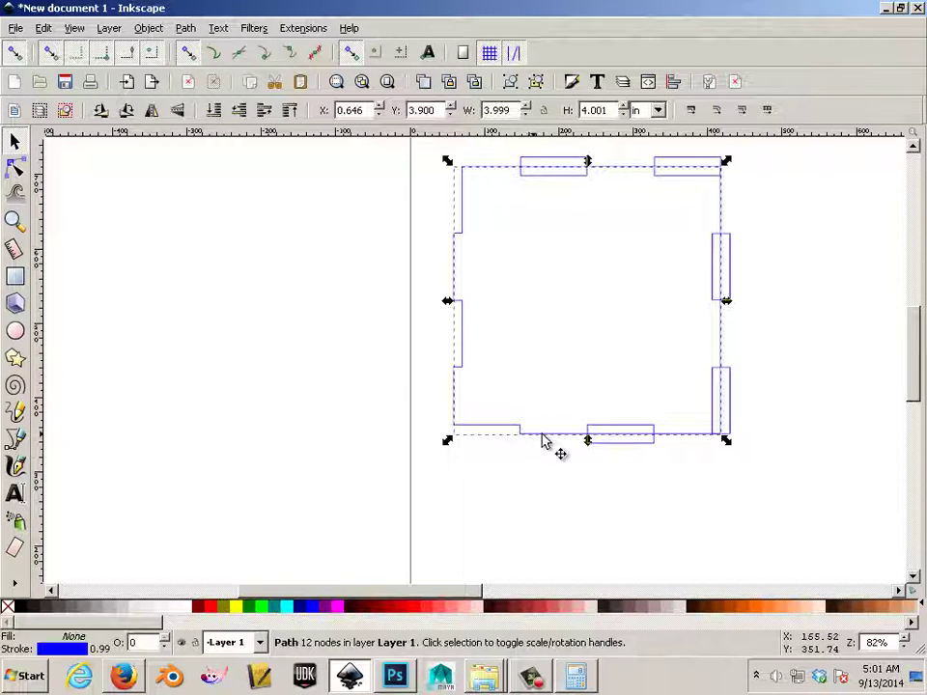
{"action": "left_click", "coordinate": [645, 426], "text": "shift"}
{"action": "left_click", "coordinate": [711, 401], "text": "shift"}
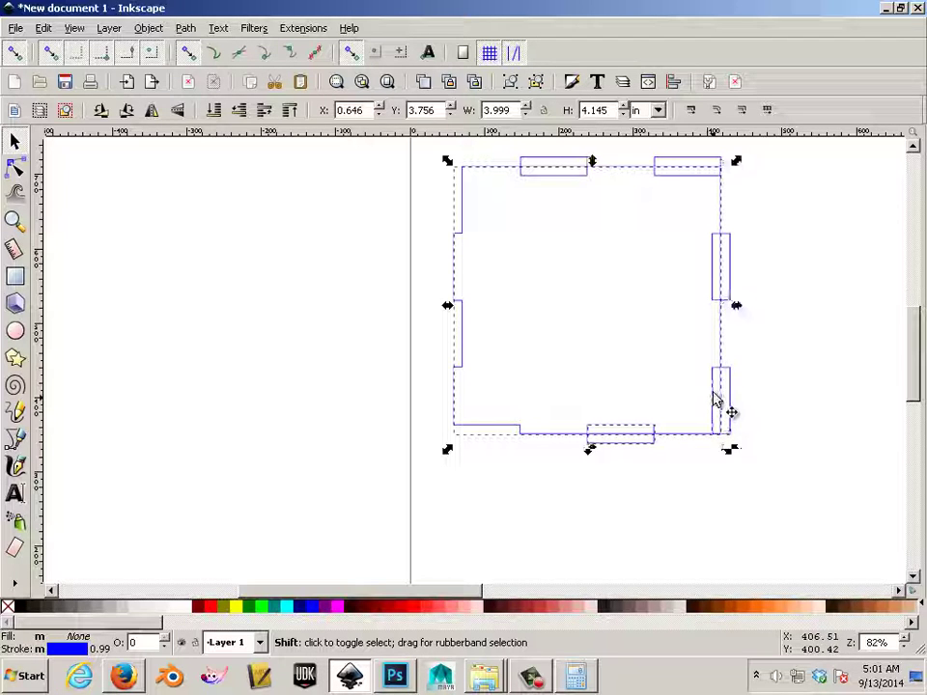
{"action": "left_click", "coordinate": [716, 299], "text": "shift"}
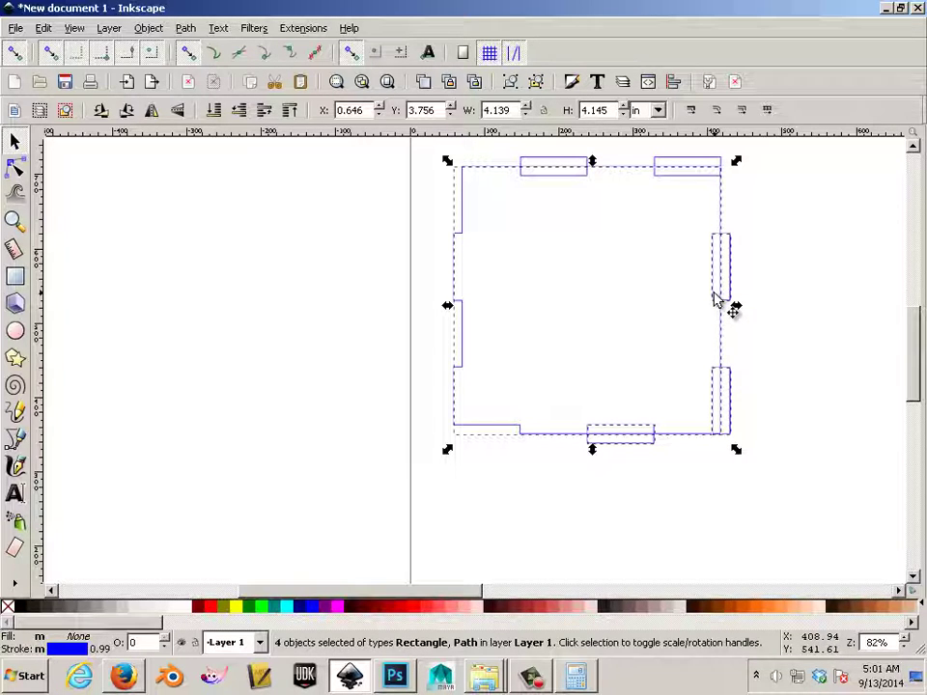
{"action": "key", "text": "ctrl+minus"}
{"action": "left_click", "coordinate": [592, 473]}
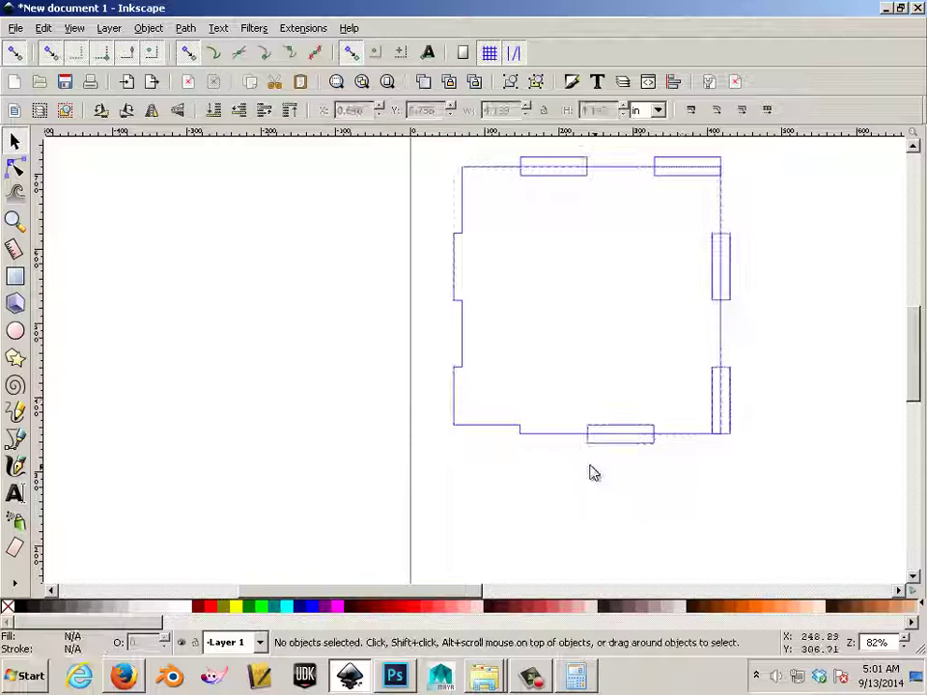
Subtract the remaining tab rectangle on the lower edge from the panel with Difference.
{"action": "left_click", "coordinate": [603, 433]}
{"action": "left_click", "coordinate": [600, 431], "text": "shift"}
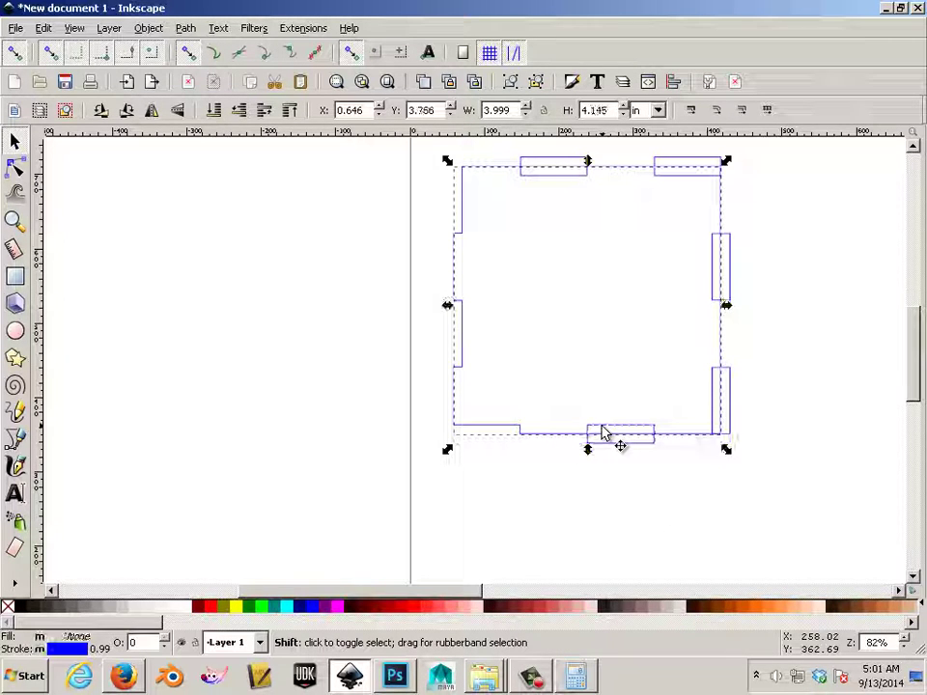
{"action": "key", "text": "ctrl+minus"}
{"action": "left_click", "coordinate": [692, 449]}
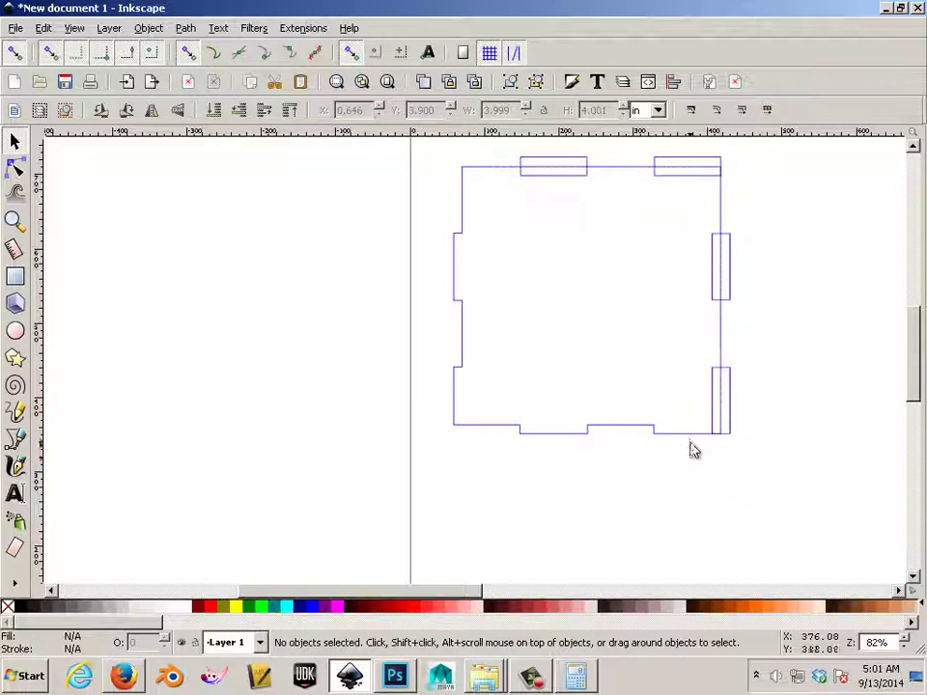
Subtract the two tab rectangles on the right edge from the panel, one at a time, with Difference.
{"action": "left_click", "coordinate": [716, 384]}
{"action": "left_click", "coordinate": [713, 384], "text": "shift"}
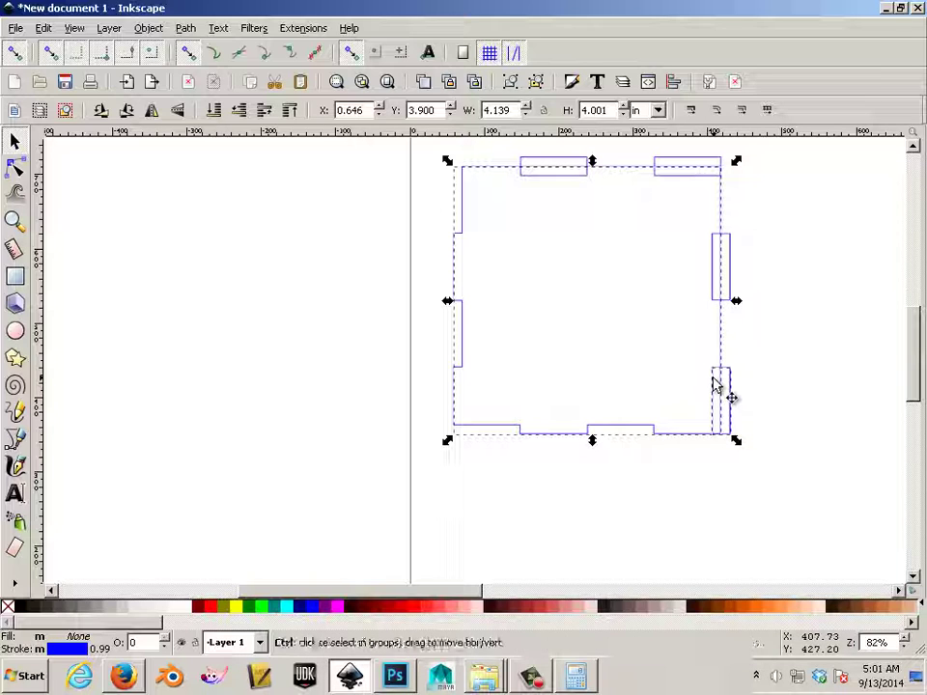
{"action": "key", "text": "ctrl+minus"}
{"action": "left_click", "coordinate": [710, 369]}
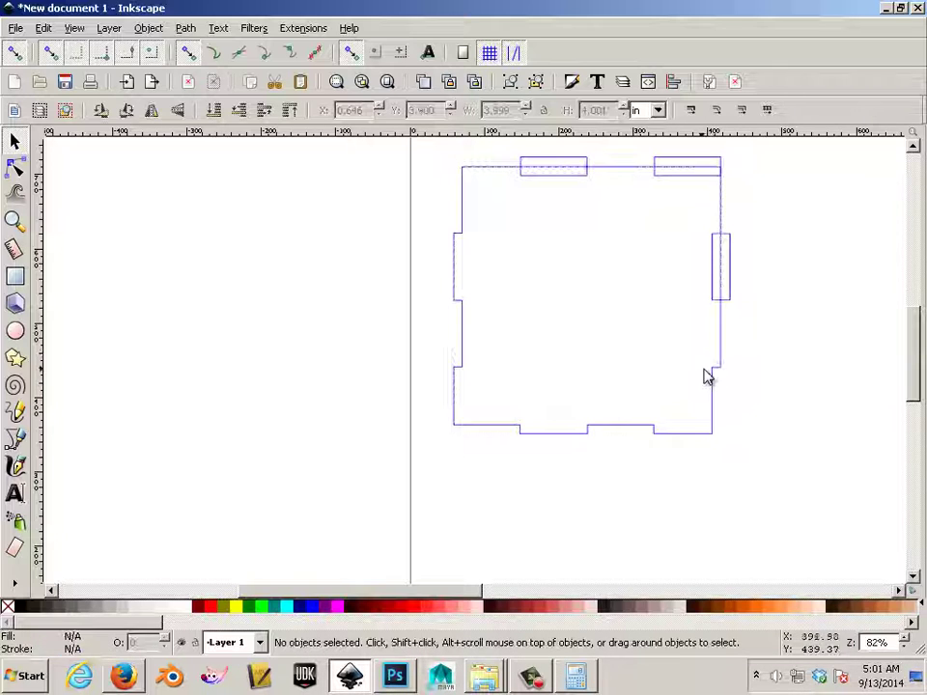
{"action": "left_click", "coordinate": [720, 302], "text": "shift"}
{"action": "left_click", "coordinate": [712, 300], "text": "shift"}
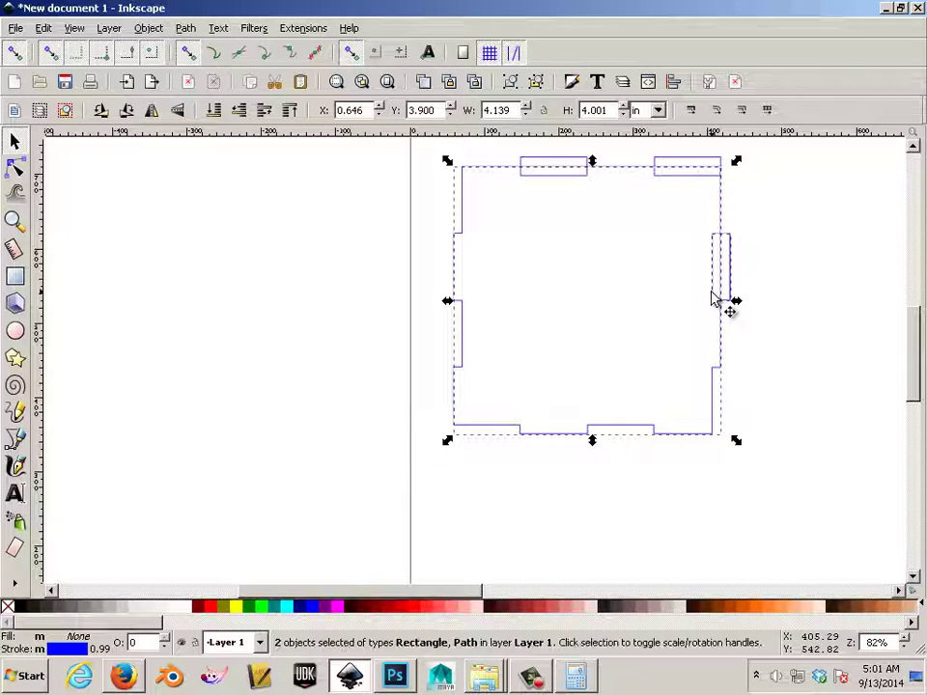
{"action": "key", "text": "ctrl+minus"}
{"action": "left_click", "coordinate": [673, 250]}
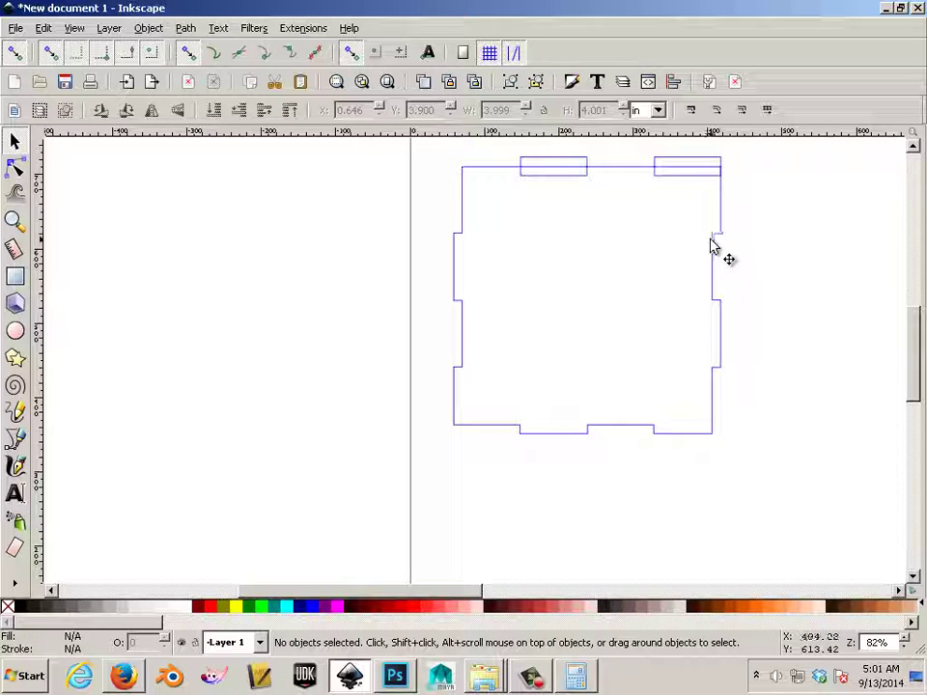
Subtract the two tab rectangles on the upper edge from the panel, one at a time, with Difference.
{"action": "left_click", "coordinate": [713, 248]}
{"action": "left_click", "coordinate": [673, 162], "text": "shift"}
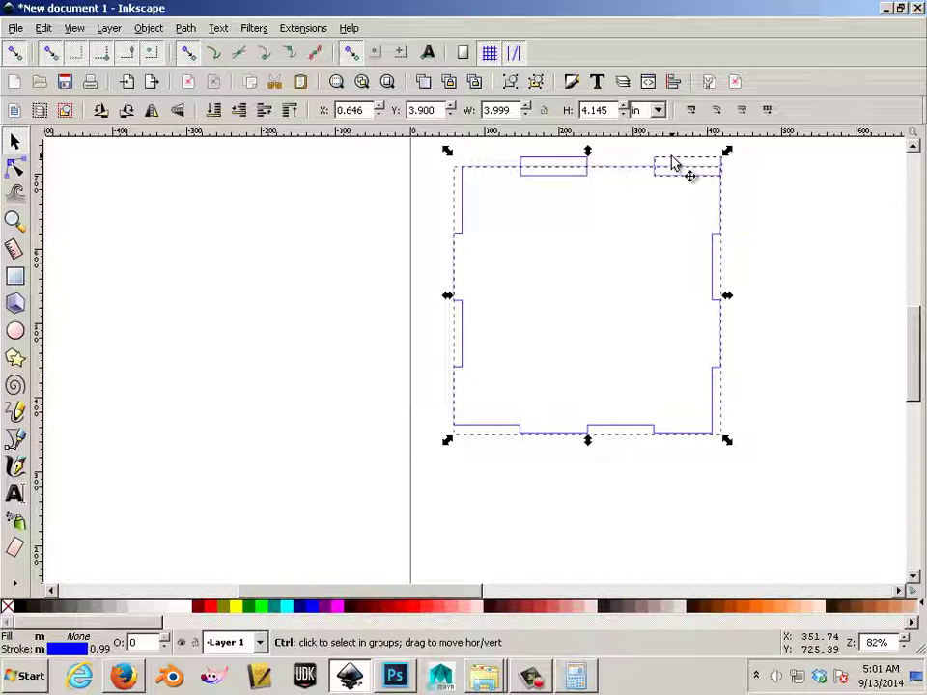
{"action": "key", "text": "ctrl+minus"}
{"action": "left_click", "coordinate": [628, 221]}
{"action": "left_click", "coordinate": [603, 173]}
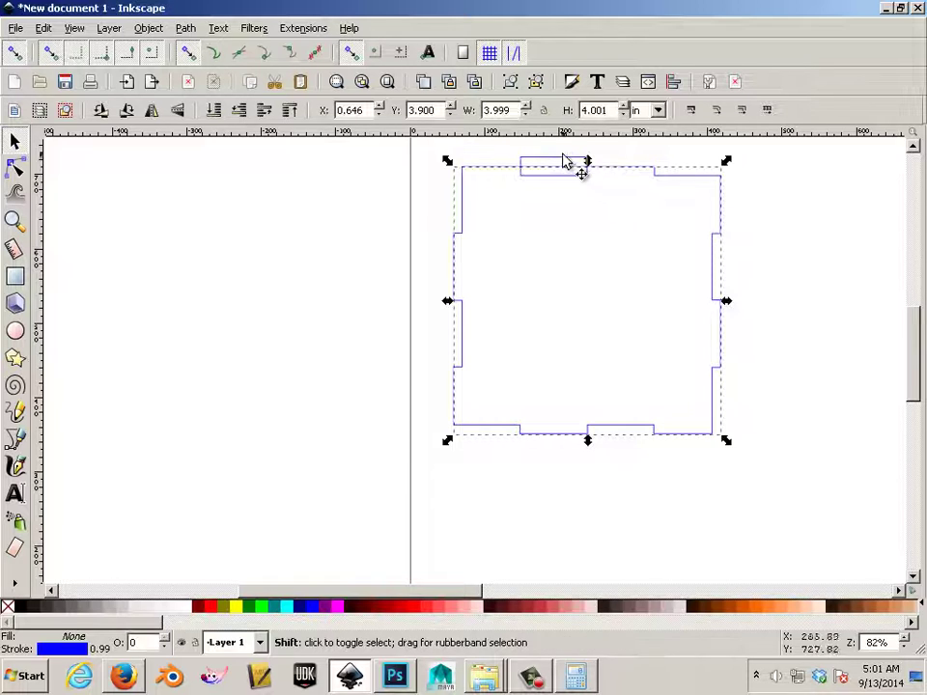
{"action": "left_click", "coordinate": [565, 158], "text": "shift"}
{"action": "key", "text": "ctrl+minus"}
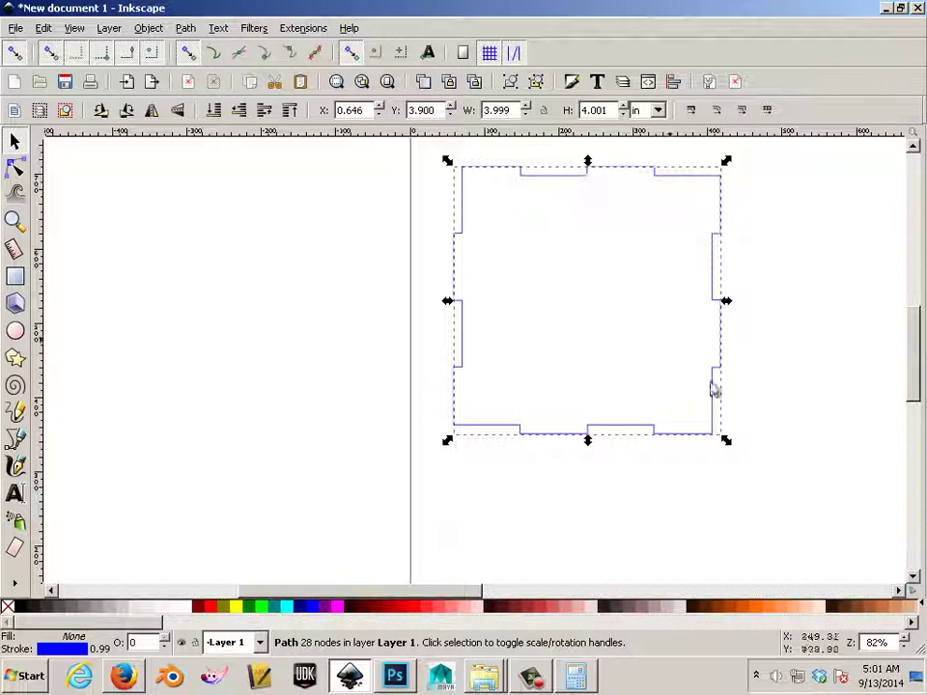
{"action": "left_click", "coordinate": [682, 405]}
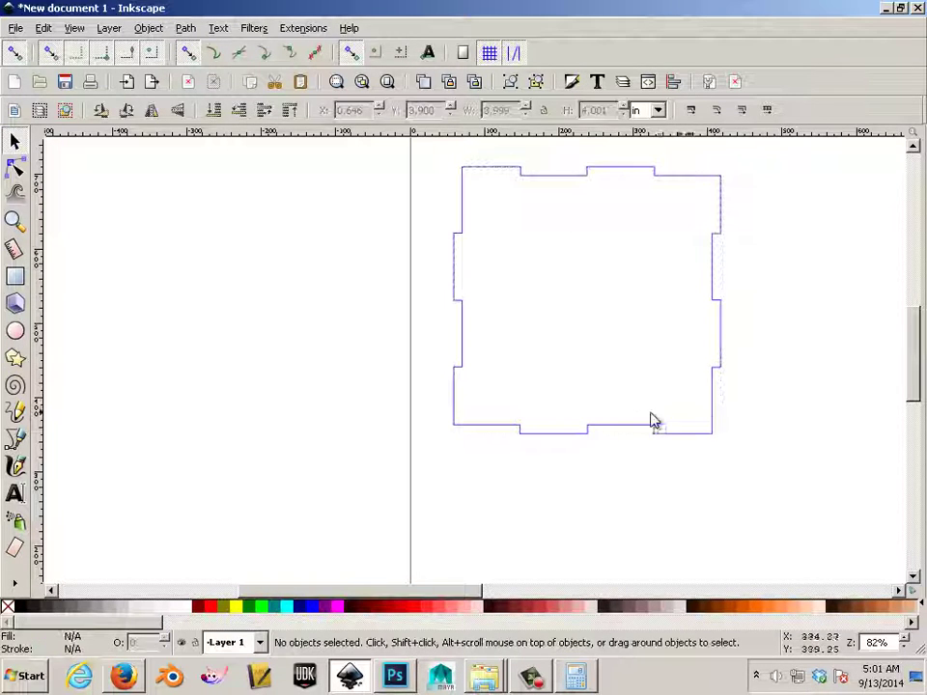
Move the notched panel into the page's upper-left corner, at about X 0.19 in and Y 4.74 in.
{"action": "left_click", "coordinate": [460, 383], "text": "alt"}
{"action": "key", "text": "ctrl+Down"}
{"action": "key", "text": "ctrl+Down"}
{"action": "key", "text": "ctrl+Down"}
{"action": "key", "text": "ctrl+Down"}
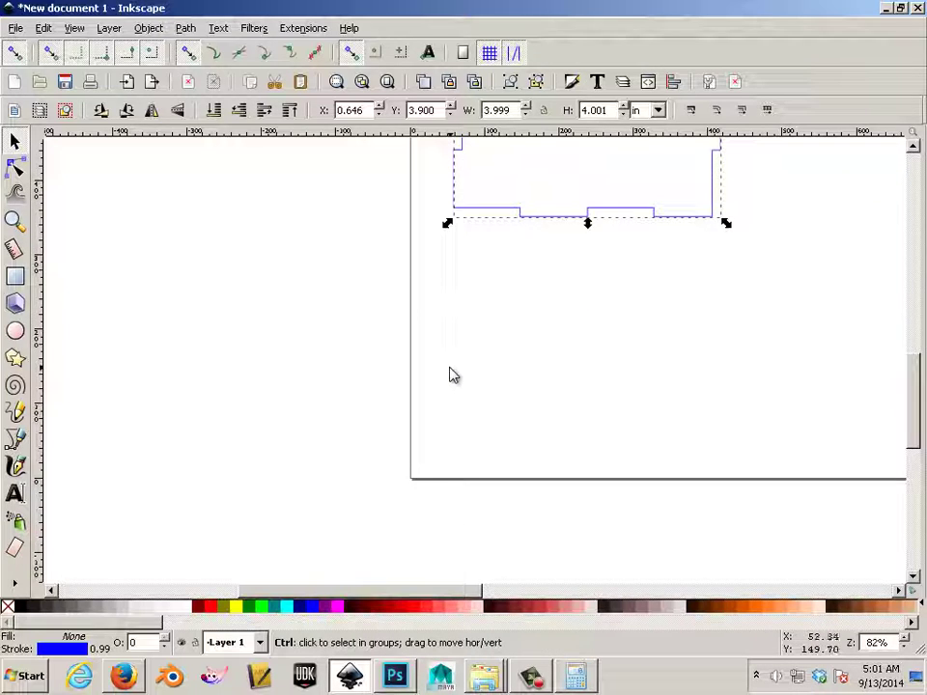
{"action": "scroll", "coordinate": [452, 375], "scroll_direction": "up", "scroll_amount": 1, "text": "ctrl"}
{"action": "scroll", "coordinate": [453, 375], "scroll_direction": "down", "scroll_amount": 3}
{"action": "scroll", "coordinate": [453, 376], "scroll_direction": "up", "scroll_amount": 3}
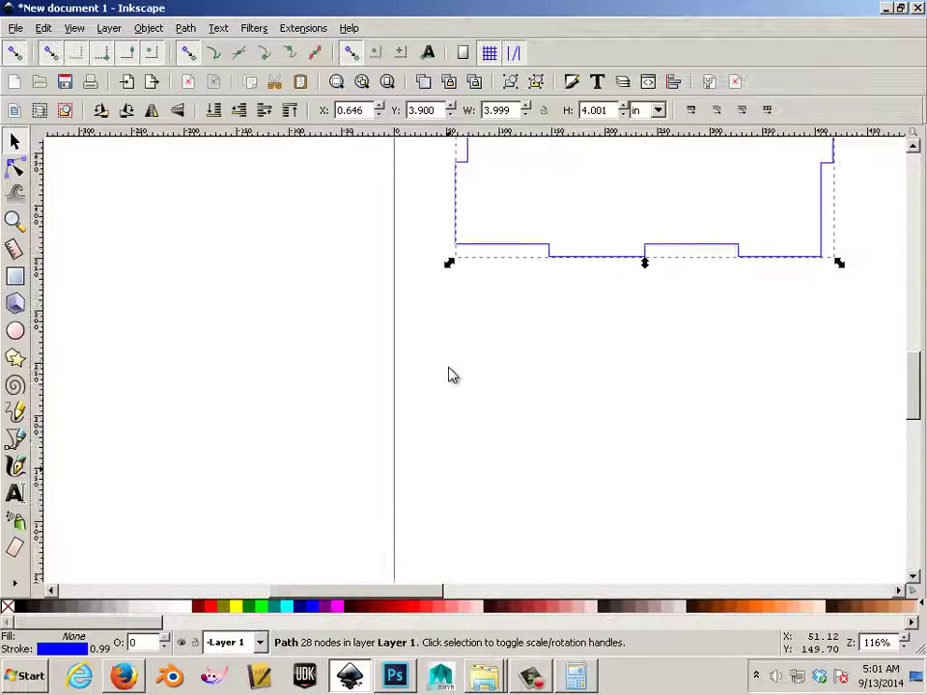
{"action": "scroll", "coordinate": [451, 375], "scroll_direction": "down", "scroll_amount": 4, "text": "ctrl"}
{"action": "left_click_drag", "start_coordinate": [524, 351], "coordinate": [514, 324]}
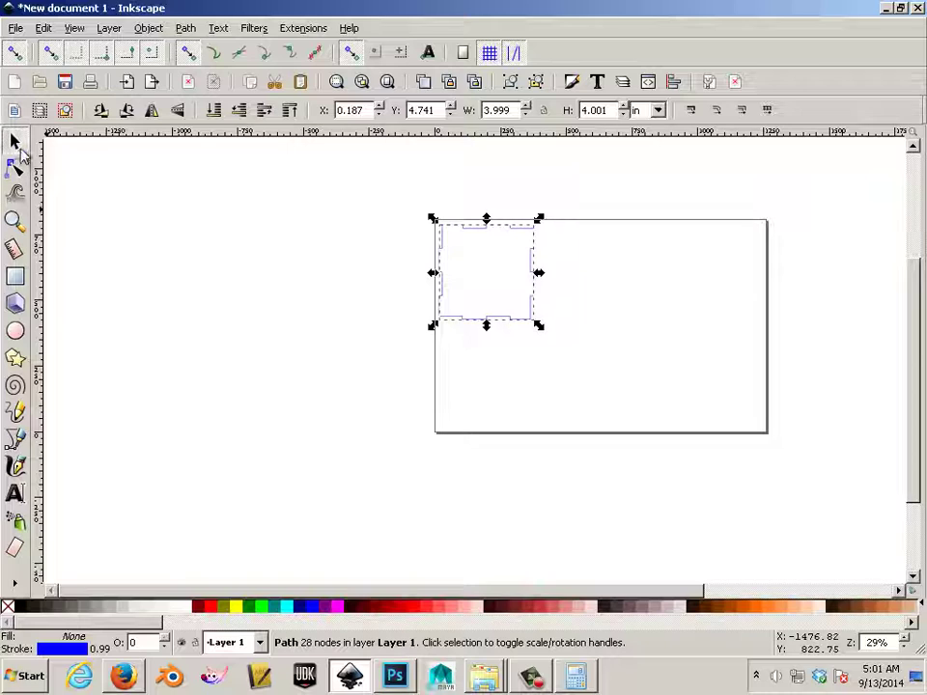
Duplicate the notched panel twice and place the copies in a row to the right of the original.
{"action": "scroll", "coordinate": [514, 322], "scroll_direction": "up", "scroll_amount": 1}
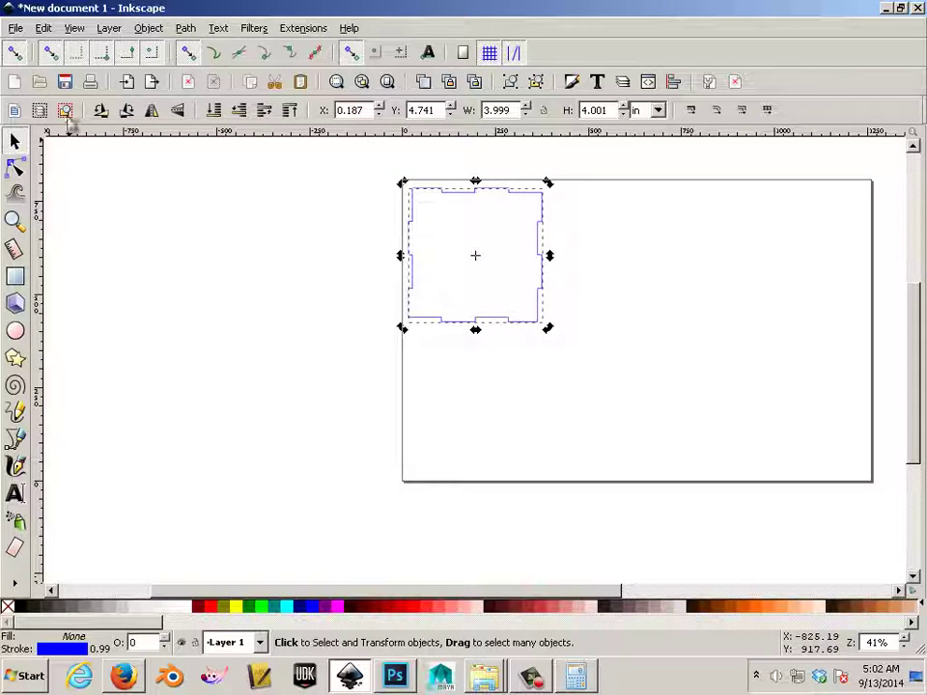
{"action": "left_click", "coordinate": [43, 27]}
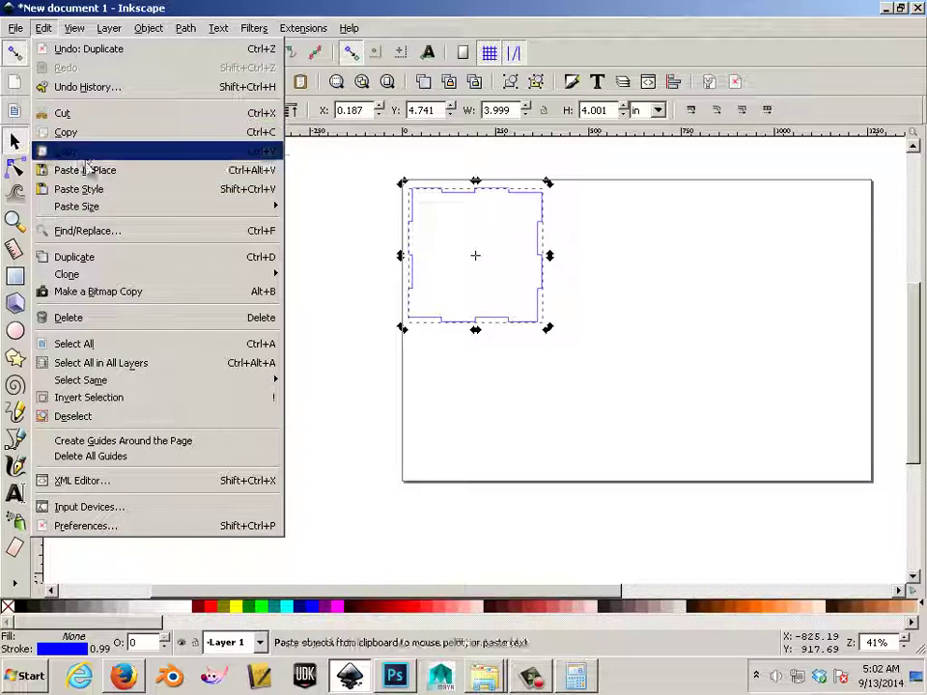
{"action": "left_click", "coordinate": [262, 258]}
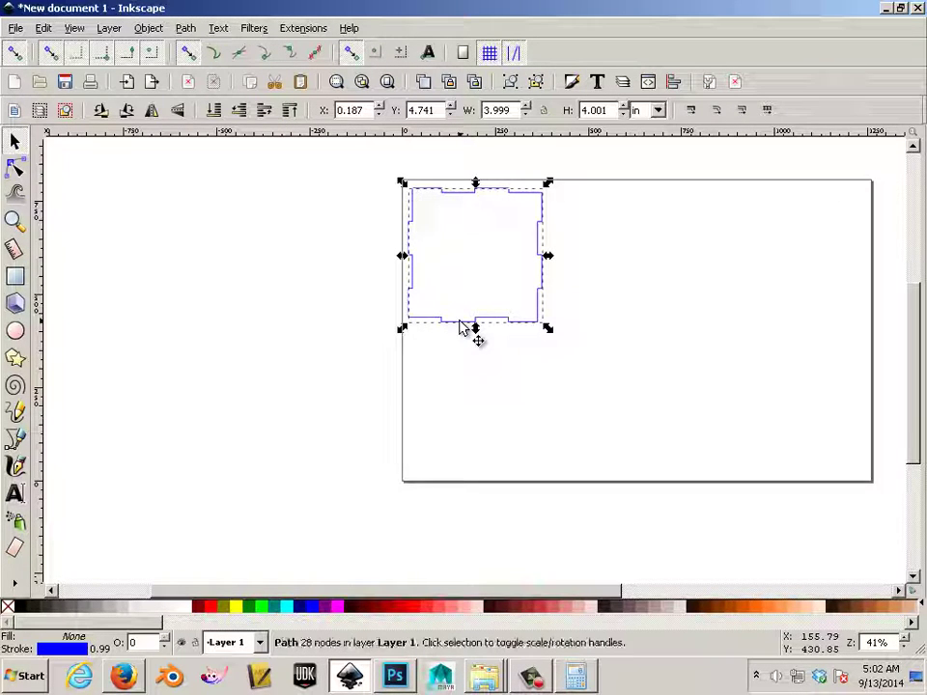
{"action": "left_click_drag", "start_coordinate": [465, 331], "coordinate": [624, 325]}
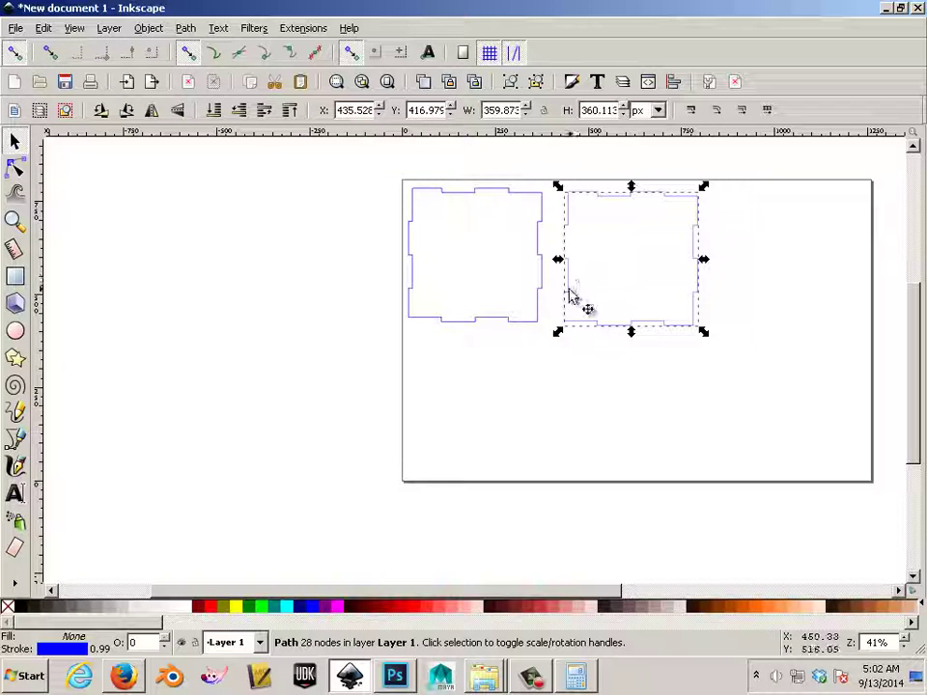
{"action": "left_click_drag", "start_coordinate": [568, 290], "coordinate": [692, 293]}
{"action": "key", "text": "ctrl+d"}
Duplicate the row of three panels together and place the copies directly below as a second row on the page.
{"action": "left_click", "coordinate": [641, 322], "text": "shift"}
{"action": "left_click", "coordinate": [502, 323], "text": "shift"}
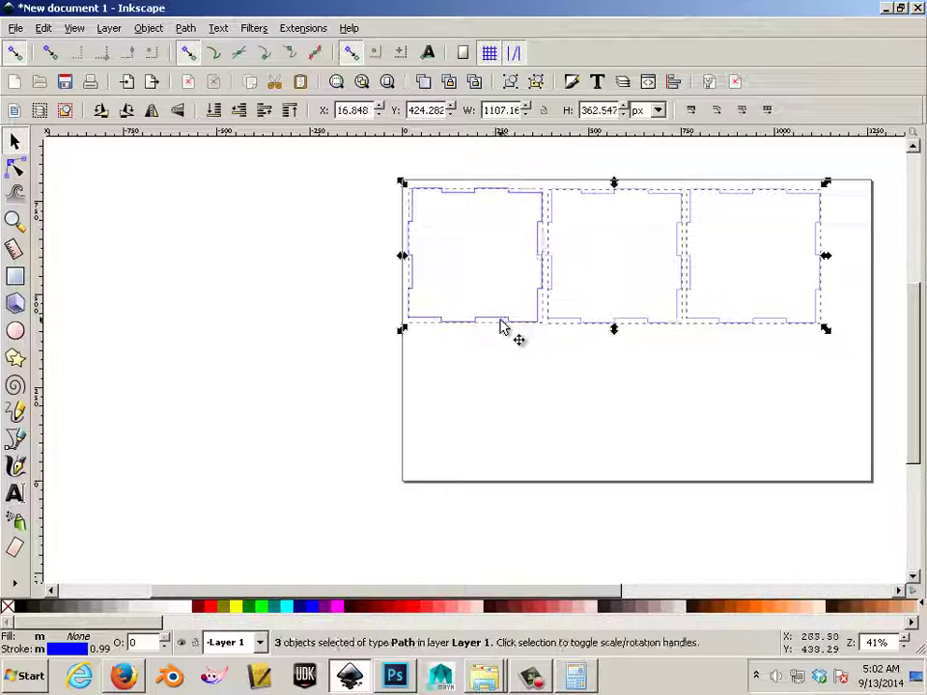
{"action": "key", "text": "ctrl+d"}
{"action": "left_click_drag", "start_coordinate": [493, 340], "coordinate": [492, 473]}
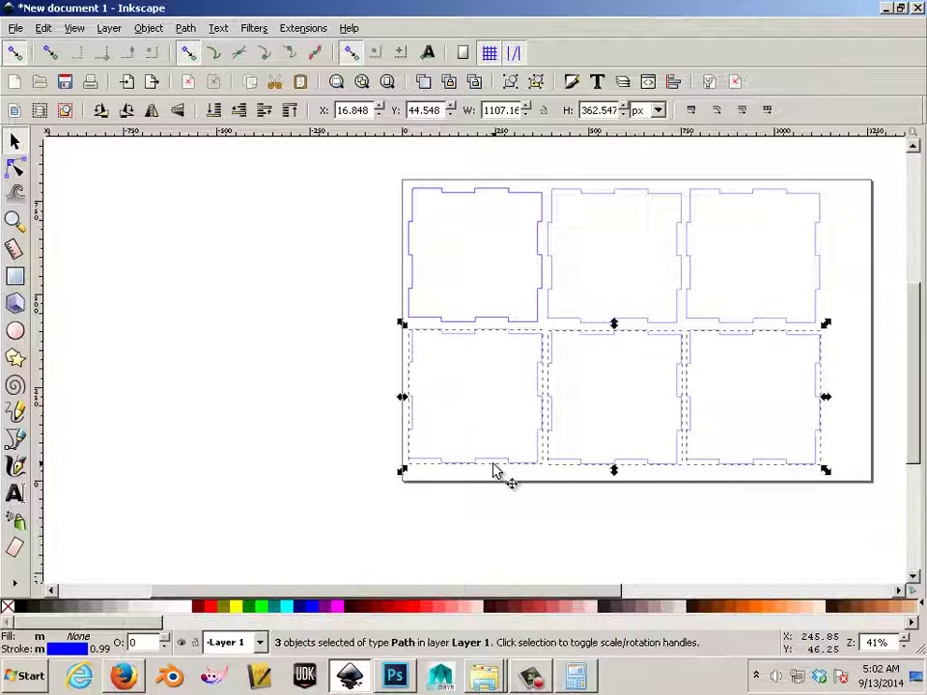
{"action": "left_click", "coordinate": [193, 306]}
{"action": "scroll", "coordinate": [429, 242], "scroll_direction": "up", "scroll_amount": 3}
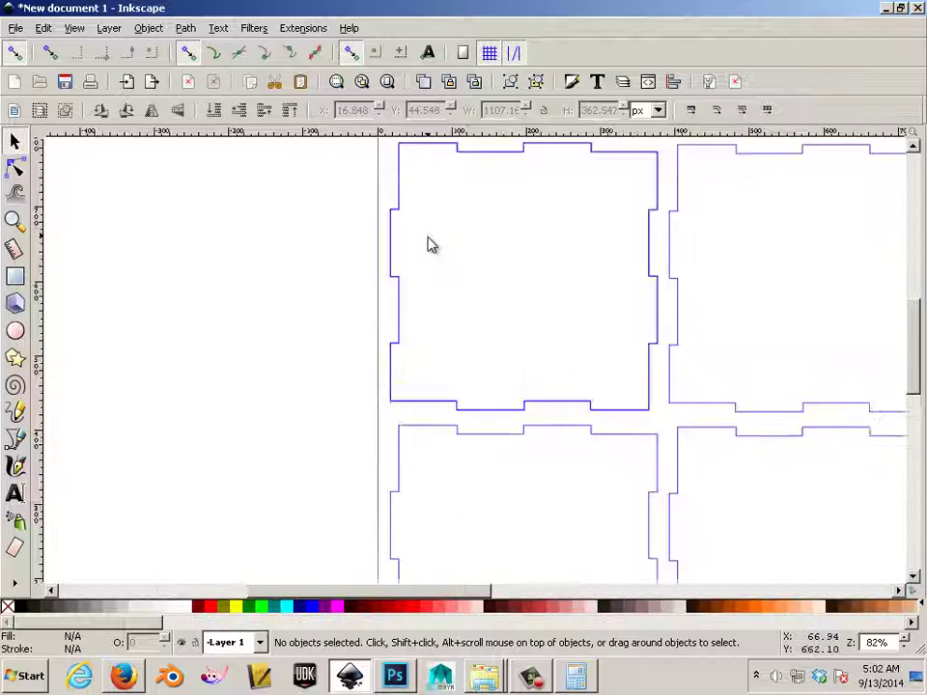
{"action": "left_click_drag", "start_coordinate": [911, 340], "coordinate": [904, 304]}
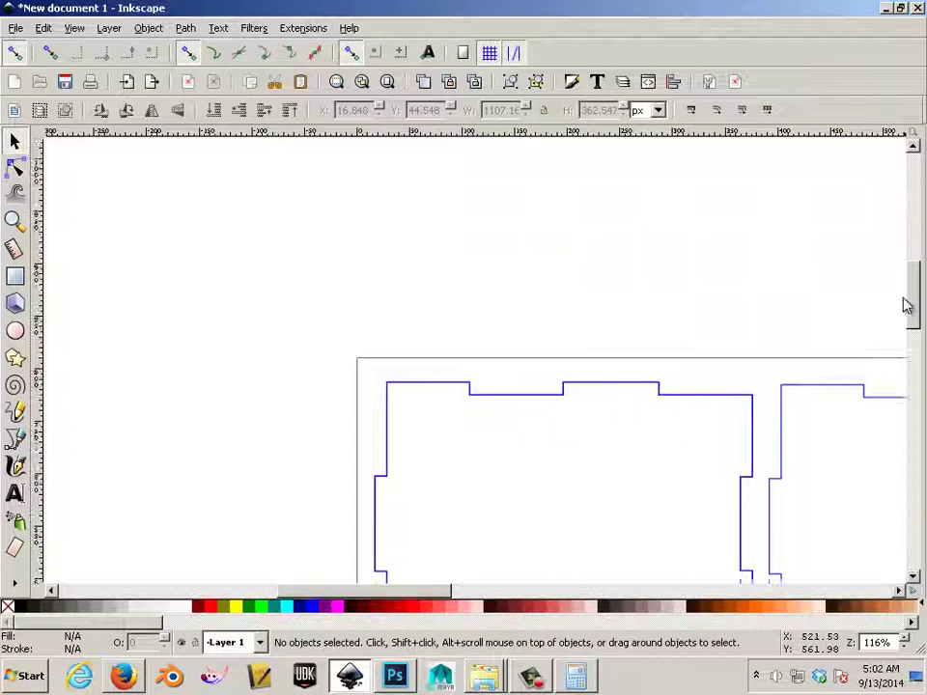
Draw a small rectangle about 20.7 × 21.5 px in the page's upper-left corner, aligned with the page border.
{"action": "left_click", "coordinate": [15, 276]}
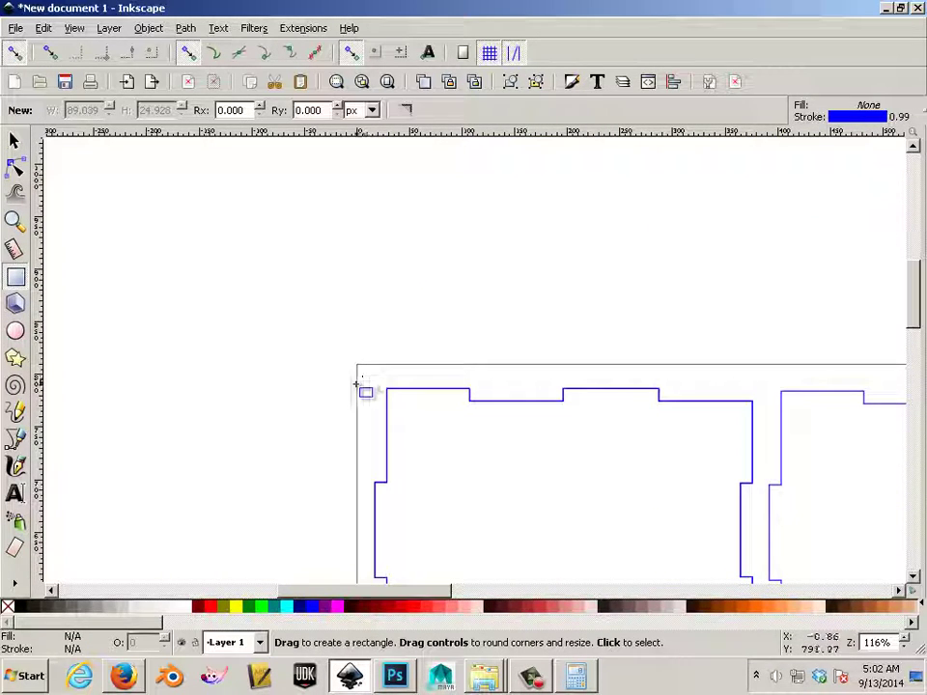
{"action": "left_click_drag", "start_coordinate": [356, 387], "coordinate": [377, 366]}
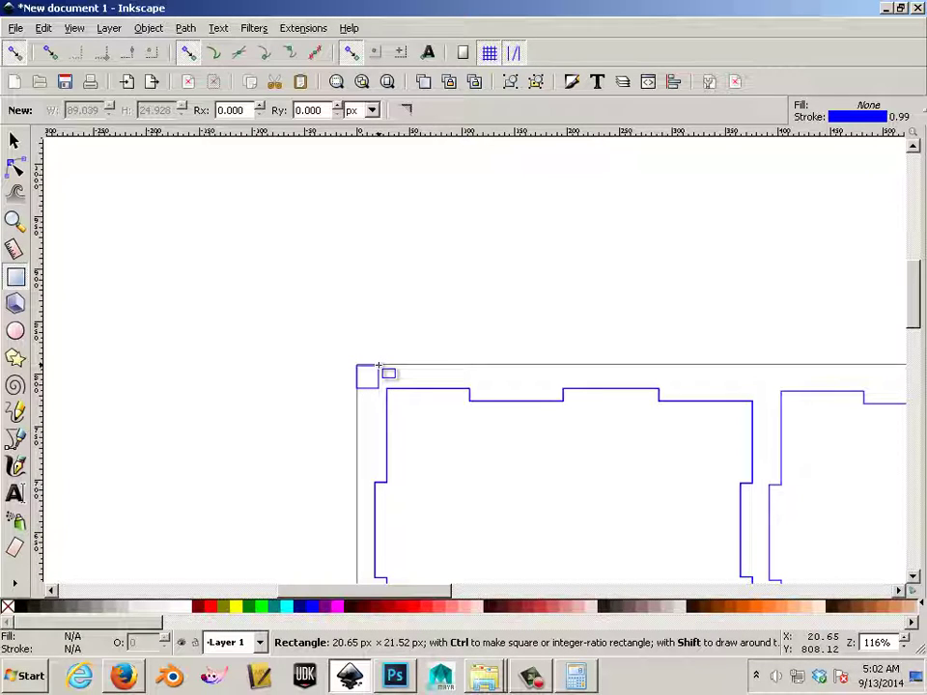
{"action": "left_click_drag", "start_coordinate": [377, 366], "coordinate": [377, 366]}
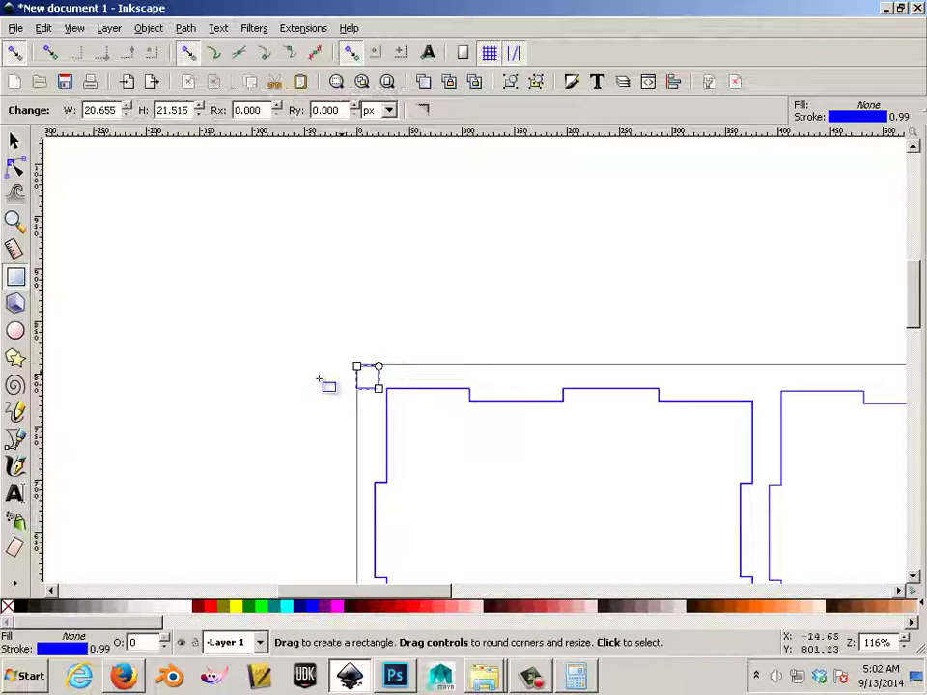
{"action": "left_click", "coordinate": [14, 141]}
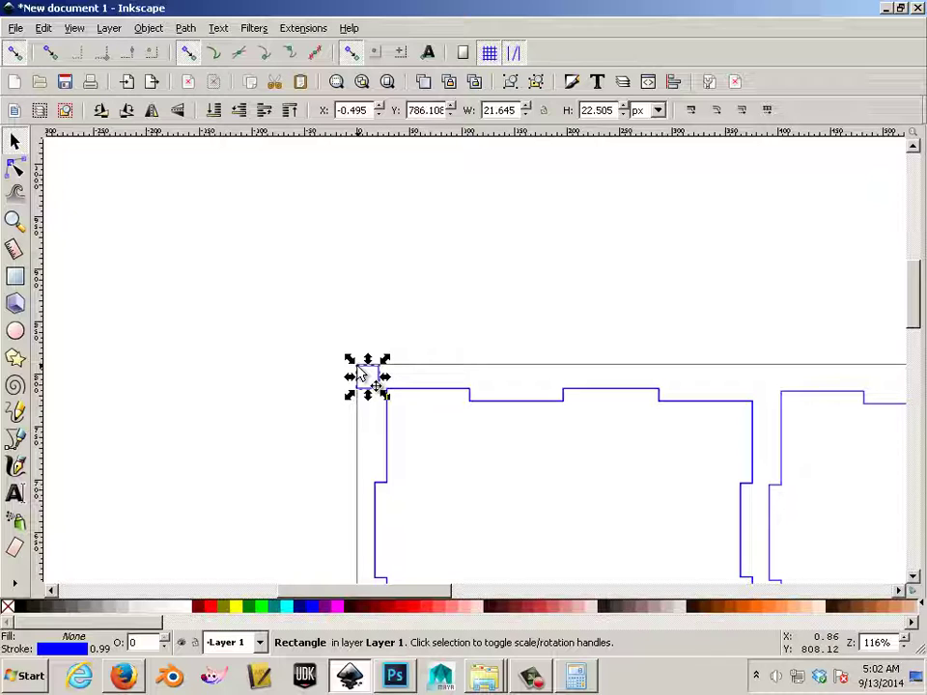
{"action": "left_click", "coordinate": [295, 383]}
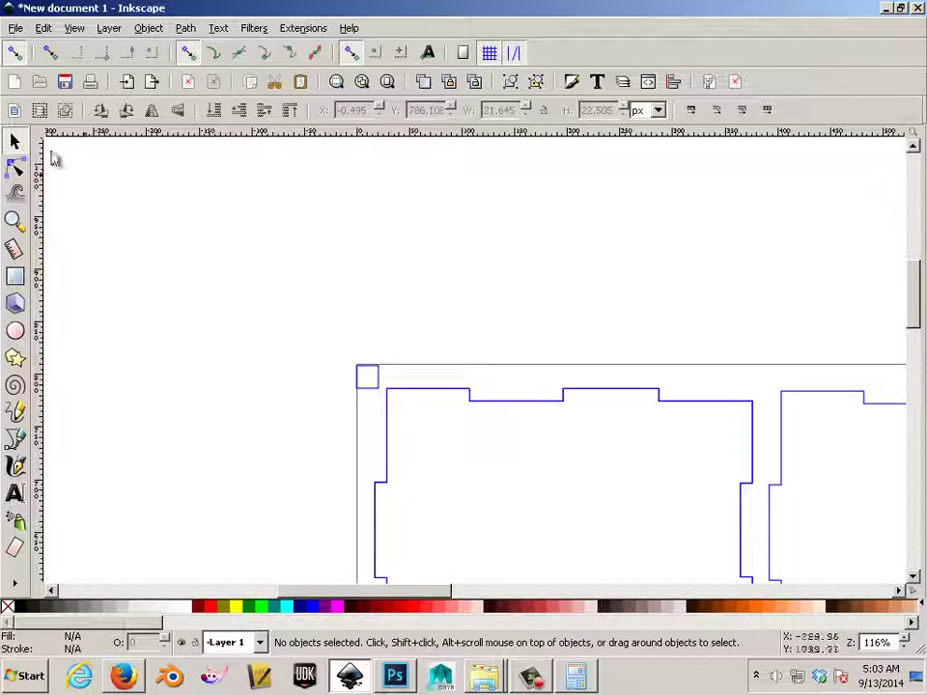
{"action": "left_click", "coordinate": [16, 28]}
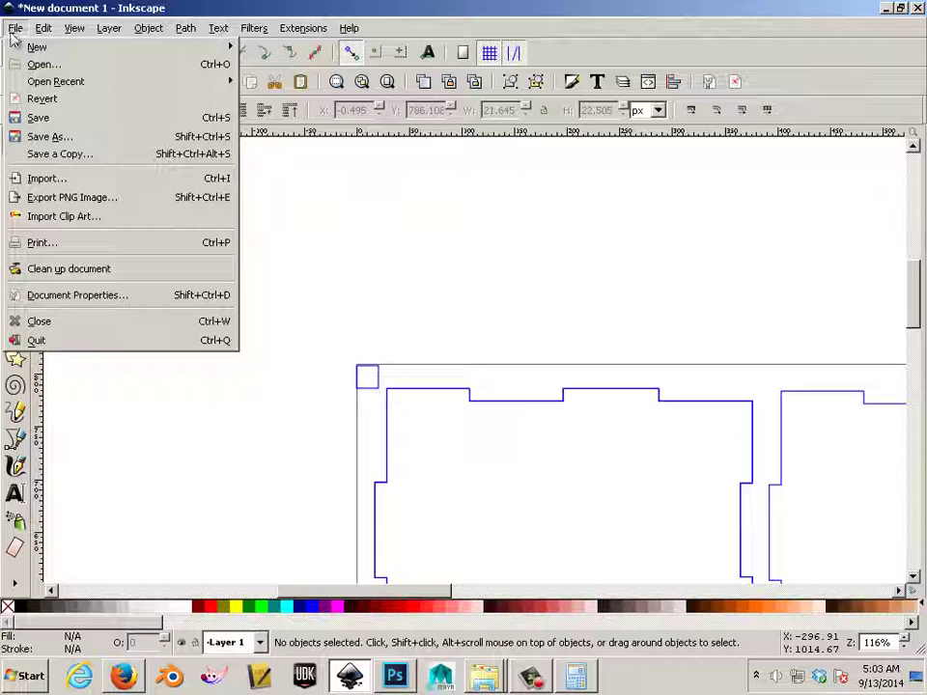
{"action": "left_click", "coordinate": [60, 143]}
{"action": "left_click", "coordinate": [284, 371]}
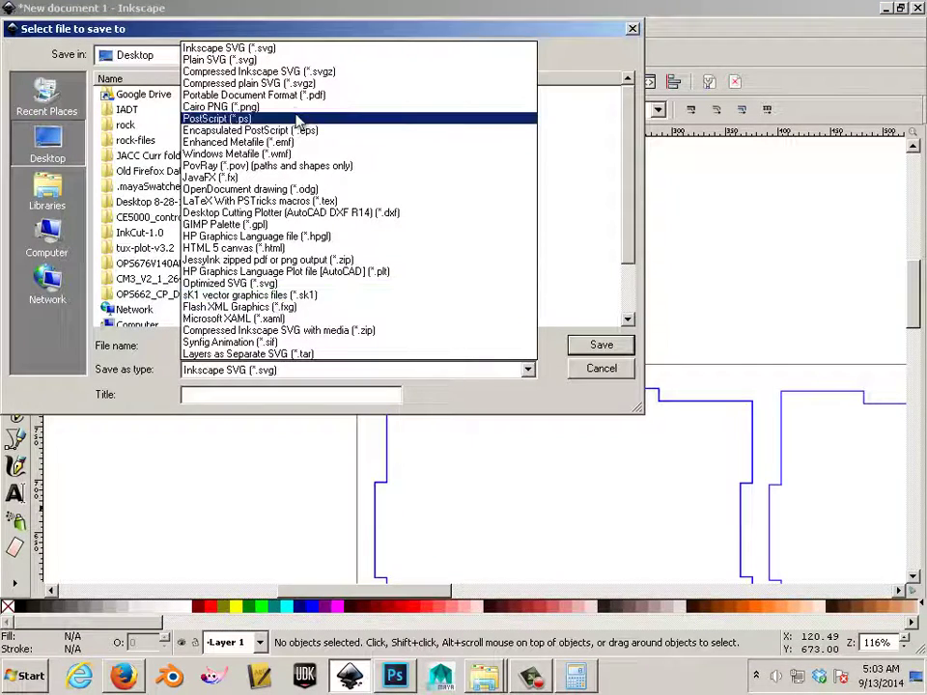
{"action": "left_click", "coordinate": [281, 96]}
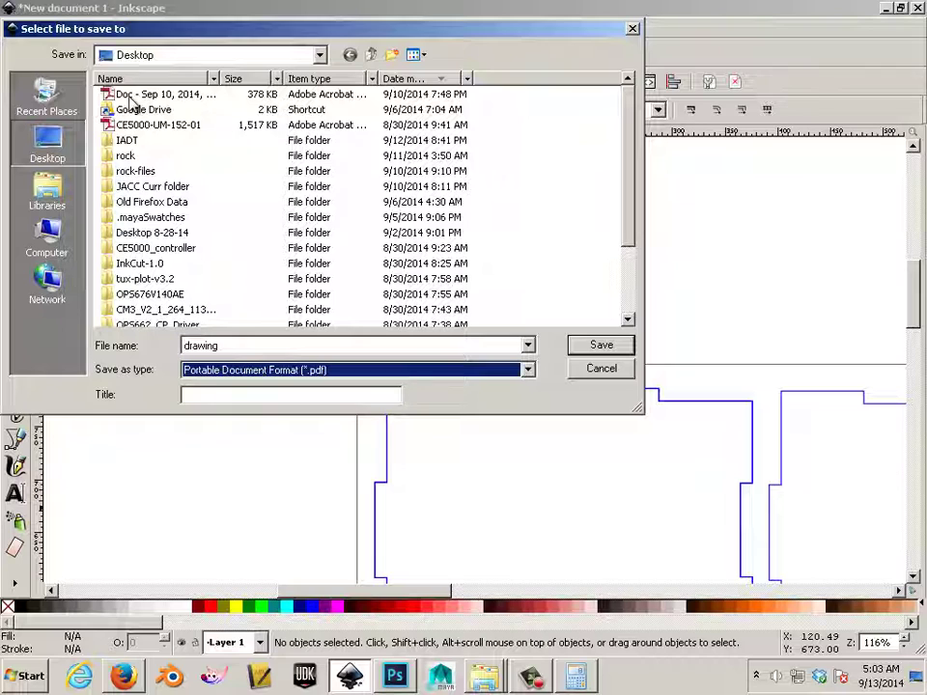
{"action": "left_click", "coordinate": [579, 376]}
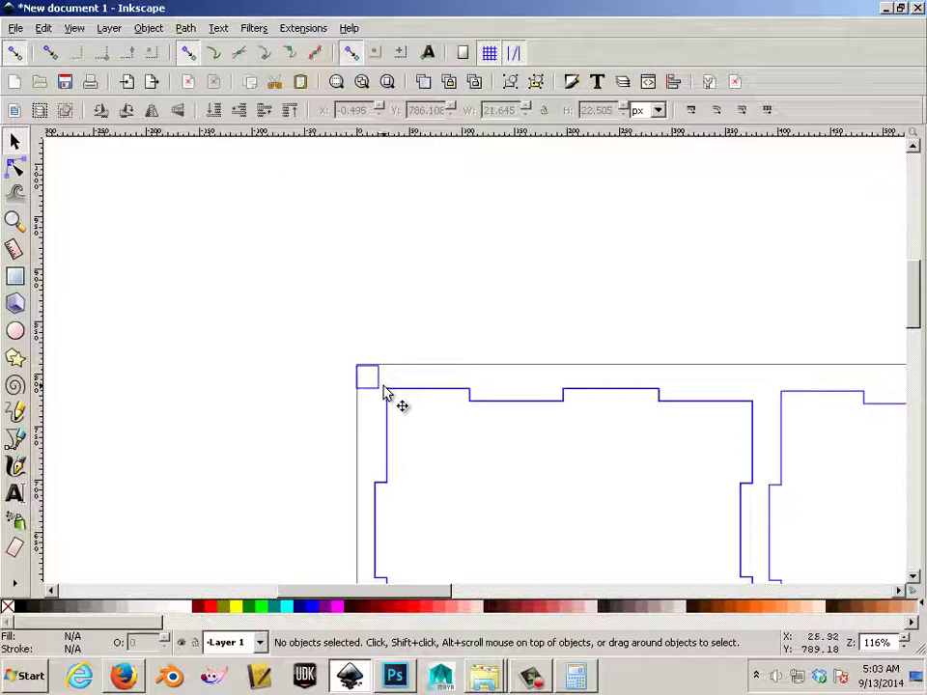
Select all the panels and the small corner rectangle, and change their stroke colour to black by setting blue to 0.
{"action": "scroll", "coordinate": [425, 400], "scroll_direction": "down", "scroll_amount": 5}
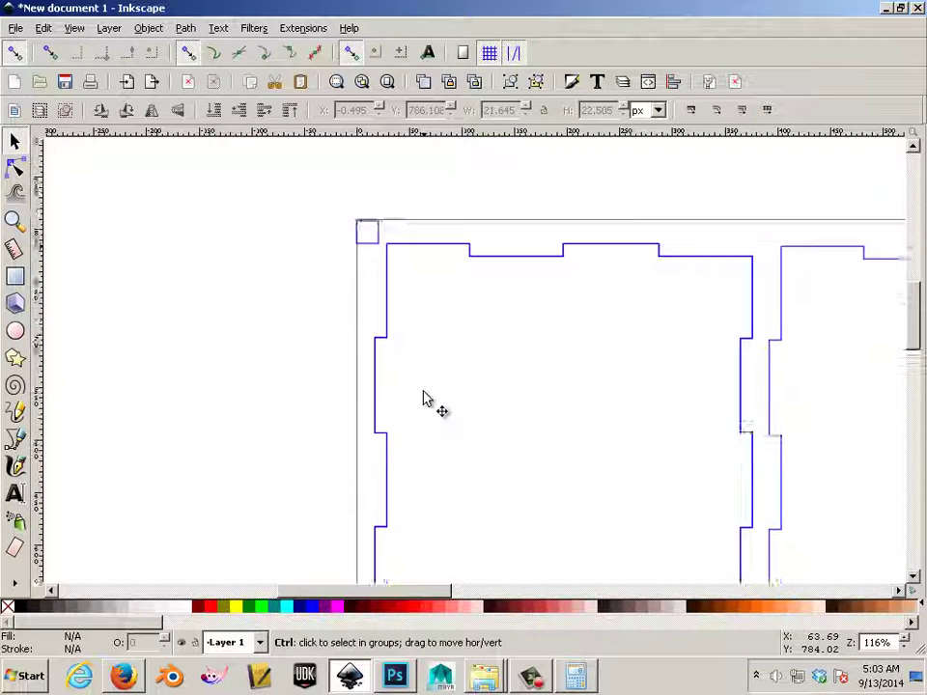
{"action": "scroll", "coordinate": [421, 396], "scroll_direction": "down", "scroll_amount": 4}
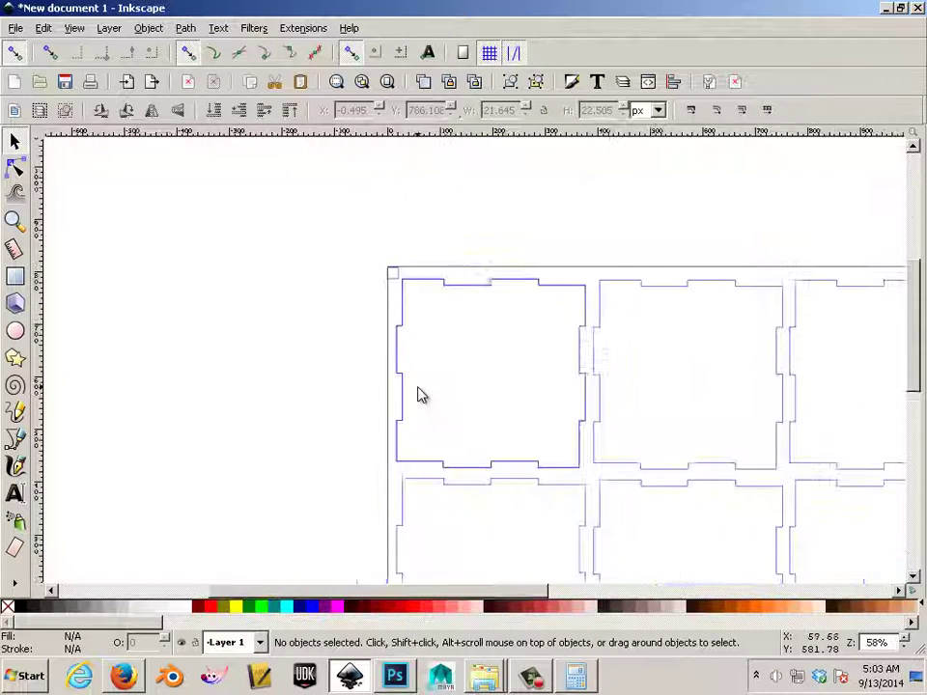
{"action": "left_click_drag", "start_coordinate": [331, 311], "coordinate": [718, 554]}
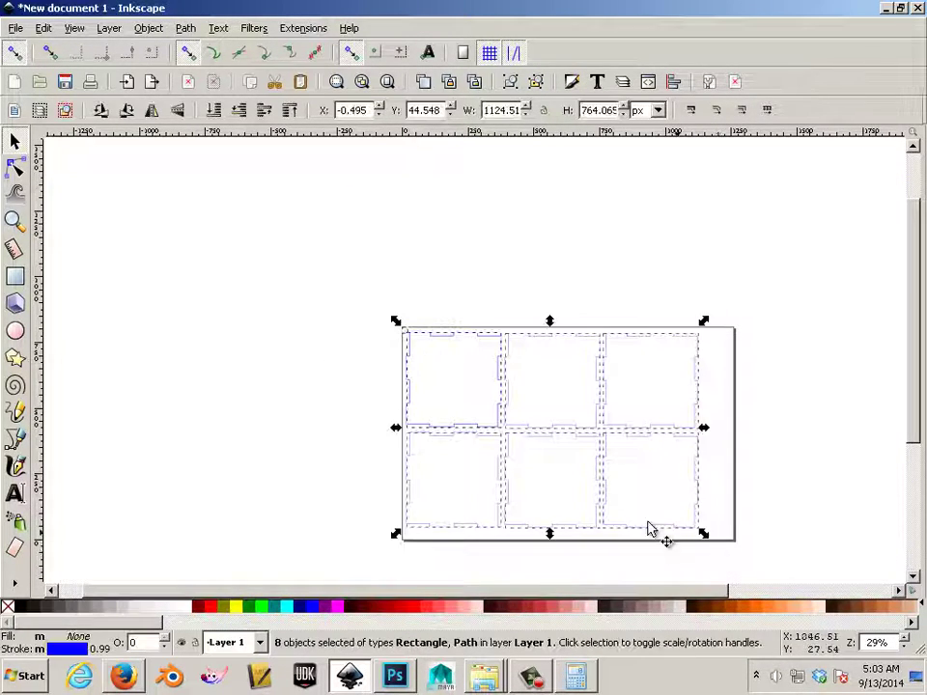
{"action": "right_click", "coordinate": [499, 427]}
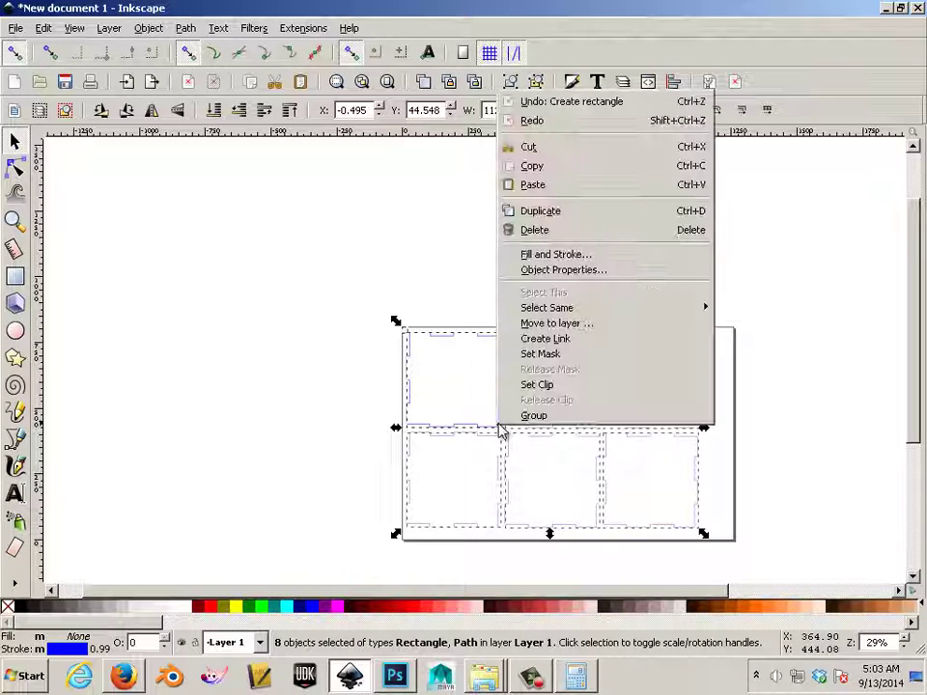
{"action": "left_click", "coordinate": [529, 257]}
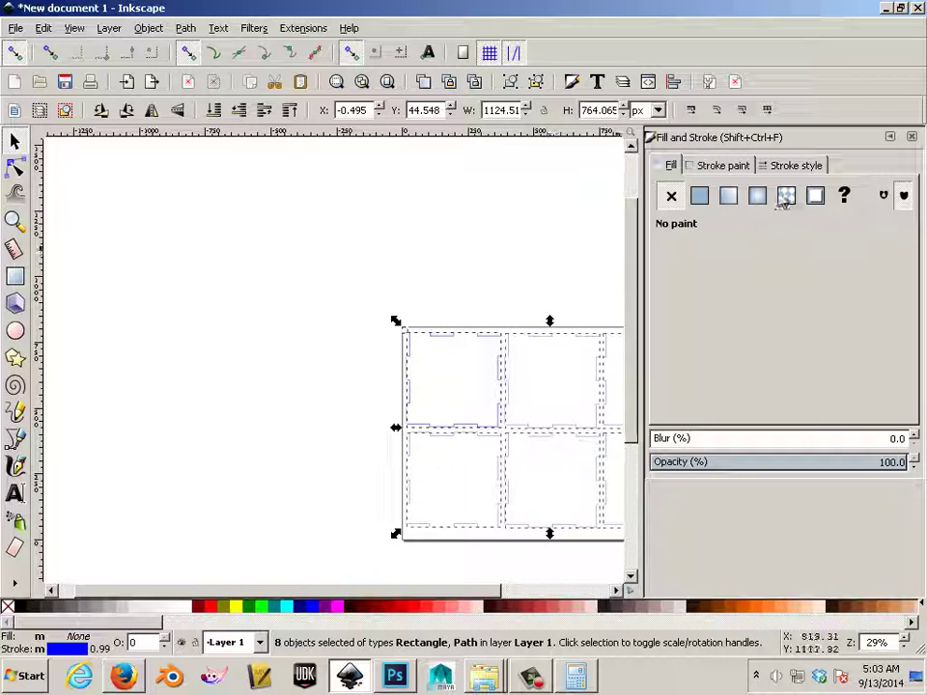
{"action": "left_click", "coordinate": [724, 171]}
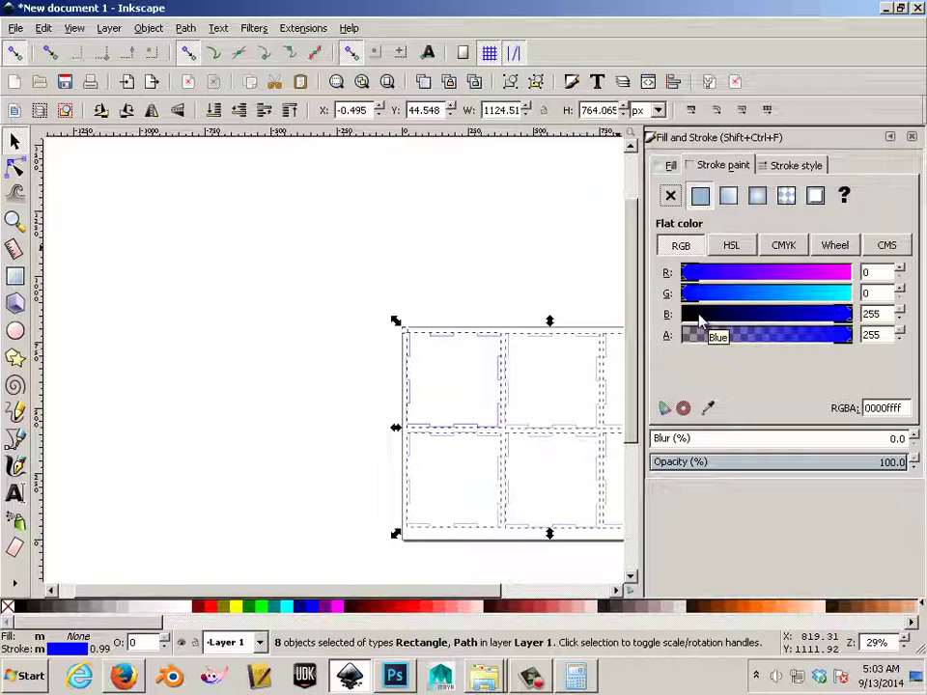
{"action": "left_click_drag", "start_coordinate": [700, 321], "coordinate": [666, 319]}
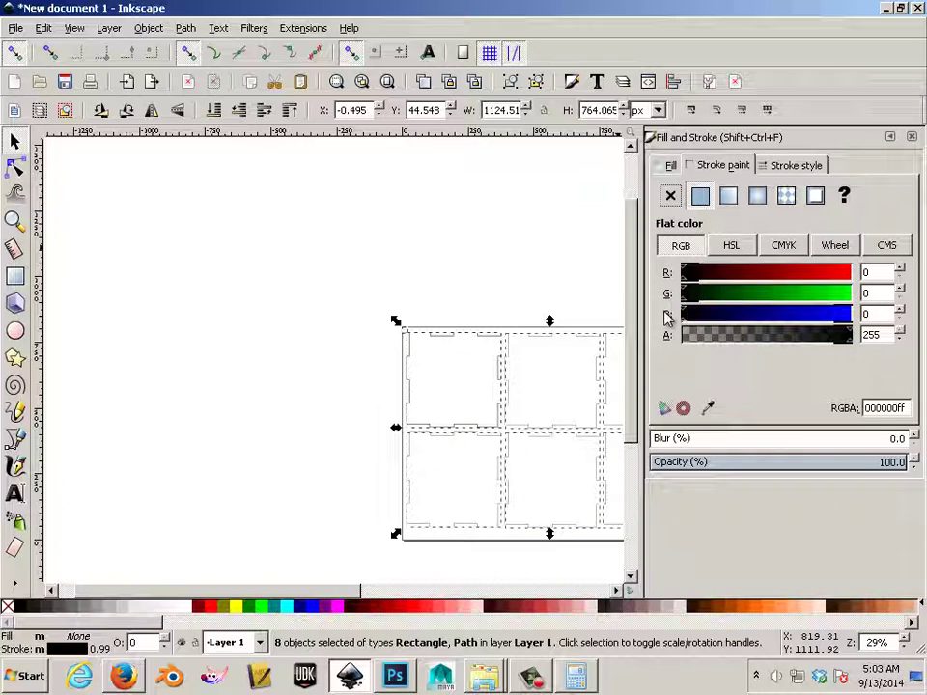
Switch the stroke width unit of the selected objects to inches and open the width value for editing.
{"action": "left_click", "coordinate": [793, 166]}
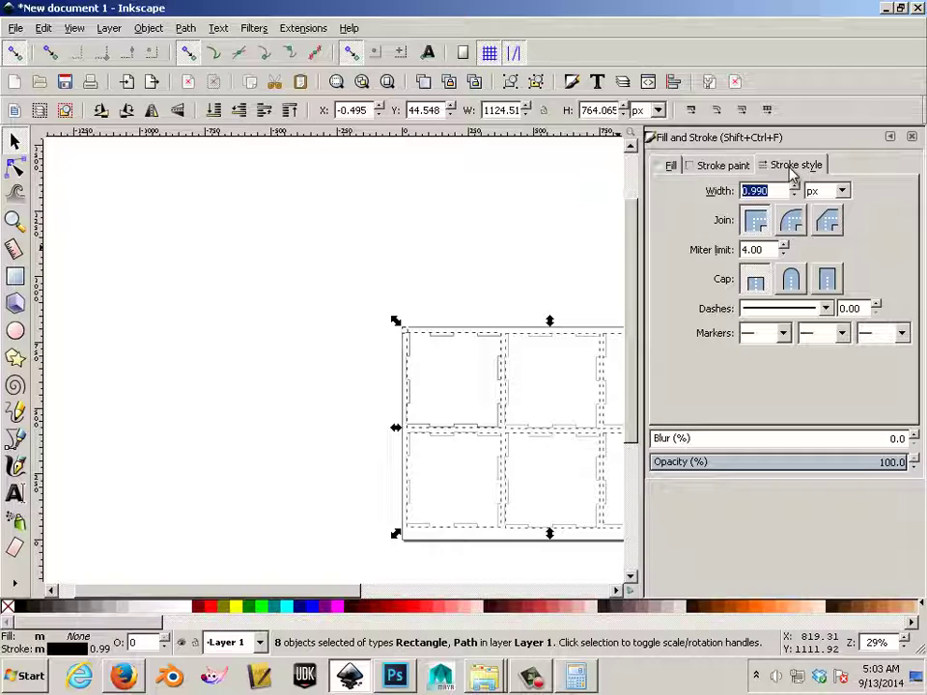
{"action": "left_click", "coordinate": [842, 190]}
{"action": "left_click", "coordinate": [824, 250]}
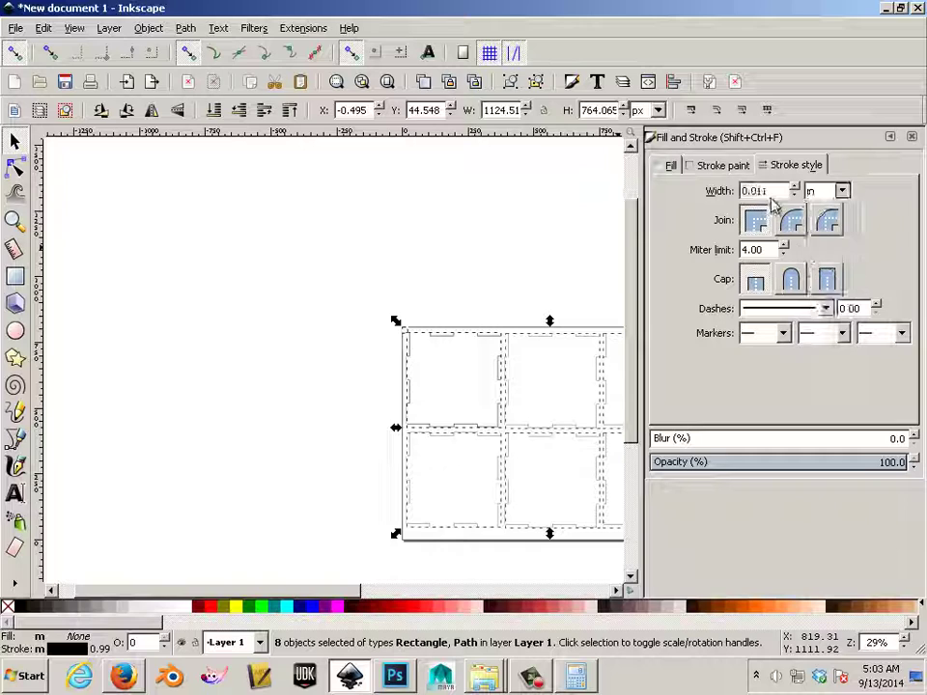
{"action": "left_click_drag", "start_coordinate": [772, 196], "coordinate": [719, 192]}
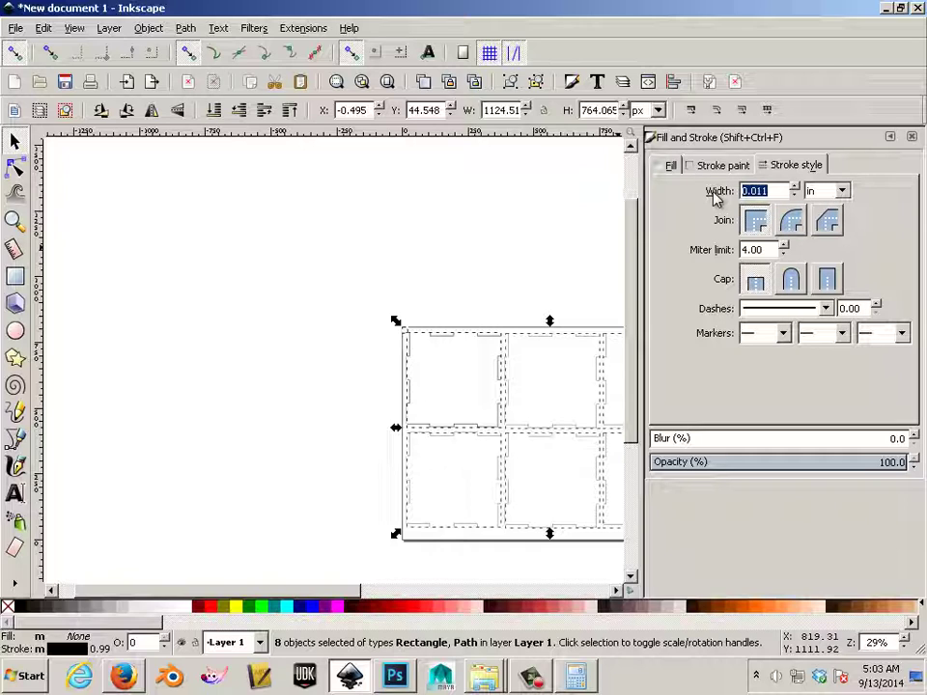